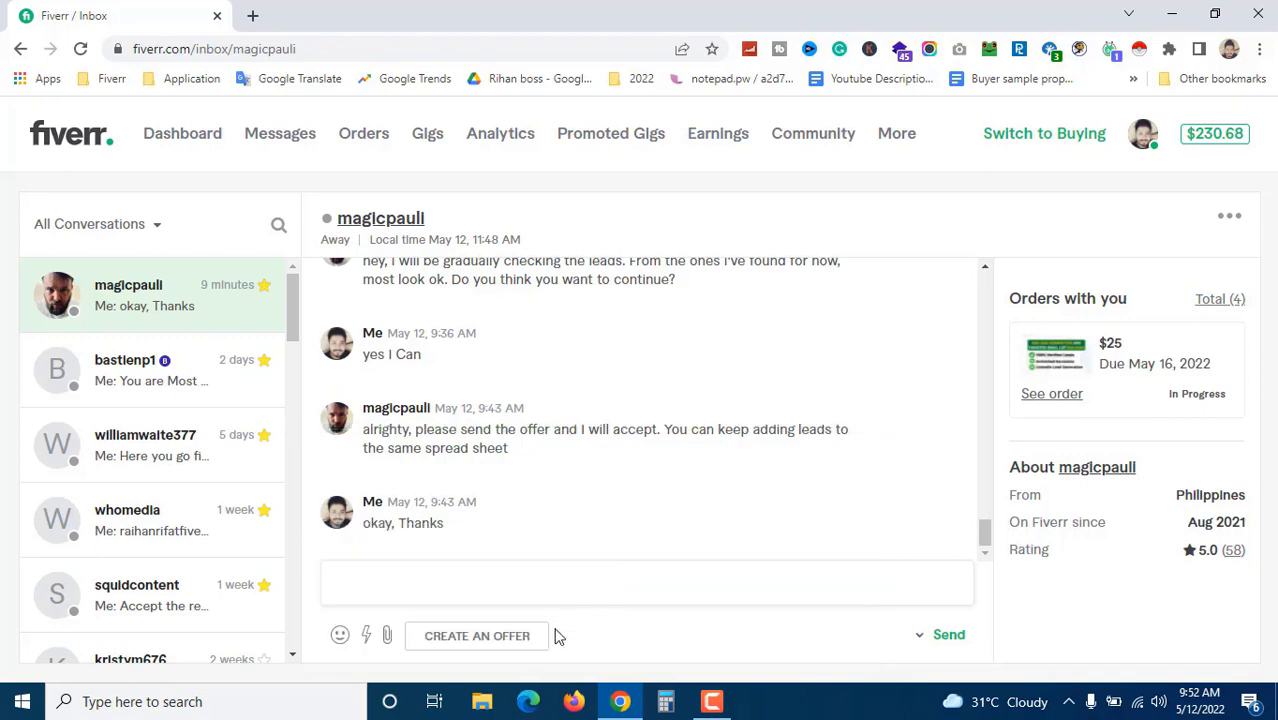
Step: Start a milestones offer for the b2b lead generation contact list building, email list building gig
click(514, 641)
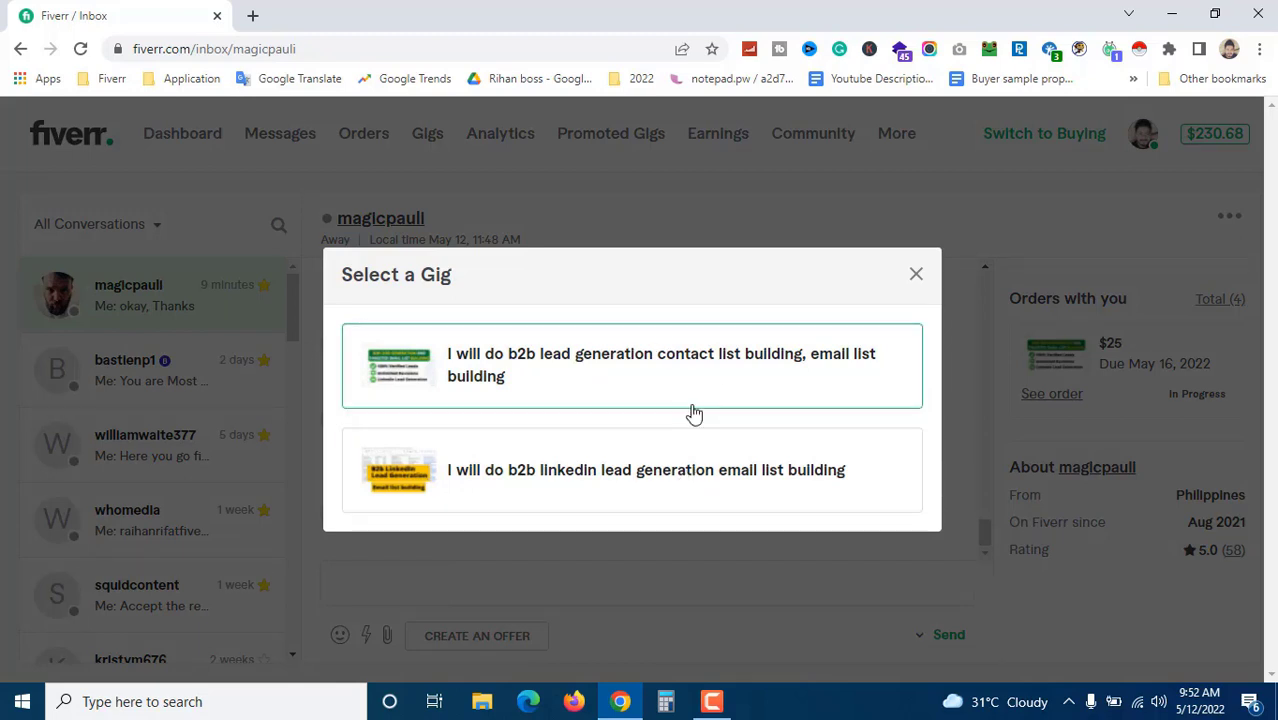
click(620, 375)
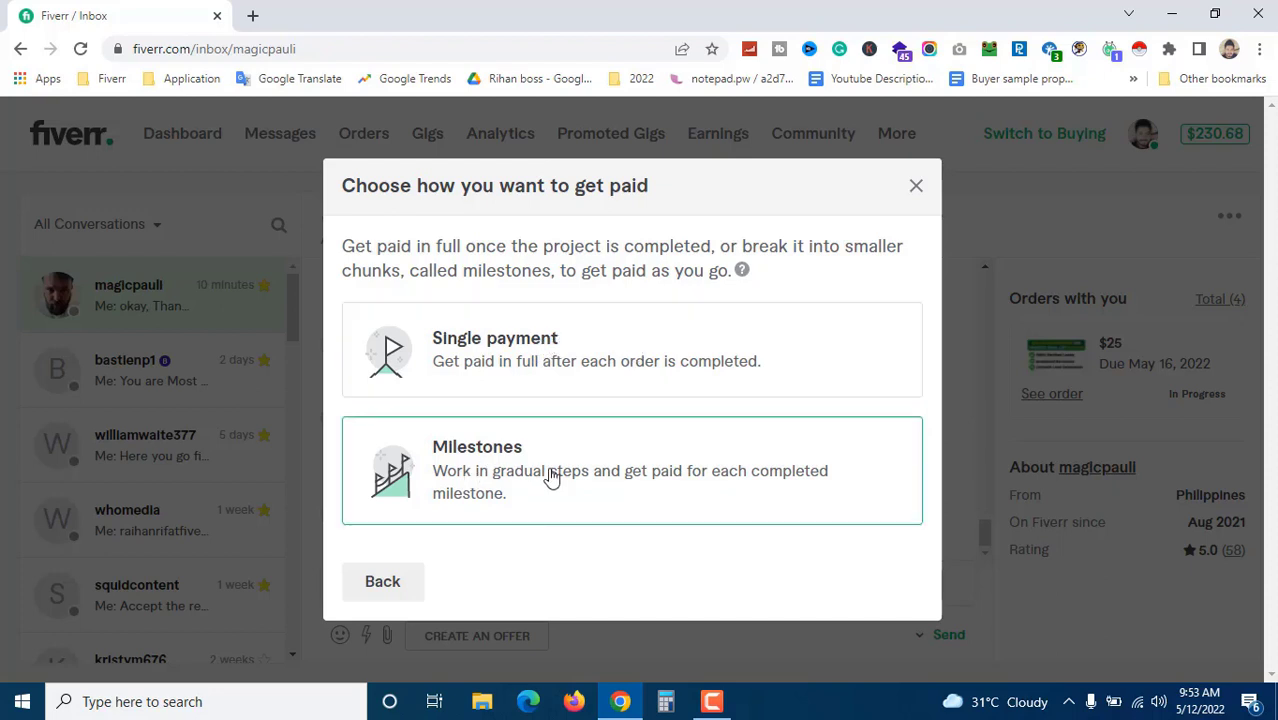
click(608, 478)
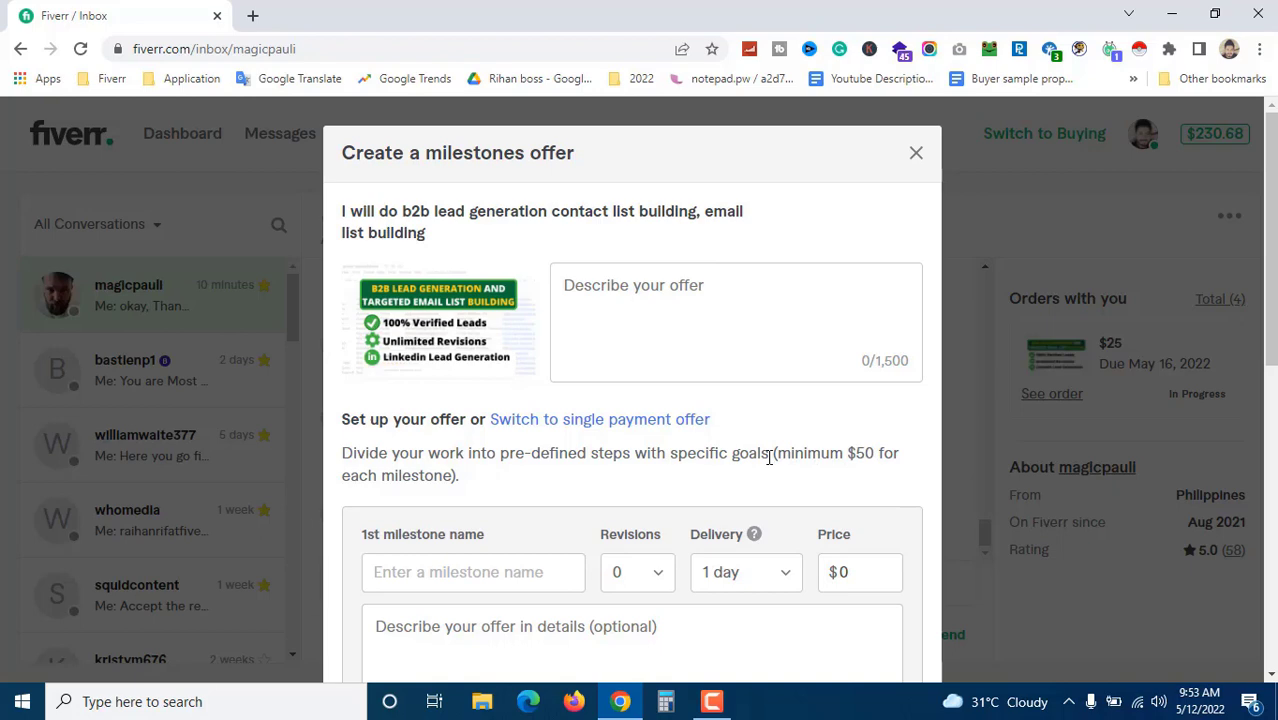
Step: Examine the milestones offer form, including the minimum price per milestone, the expiry and requirements options, and the offer inclusions
scroll(769, 457, down, 2)
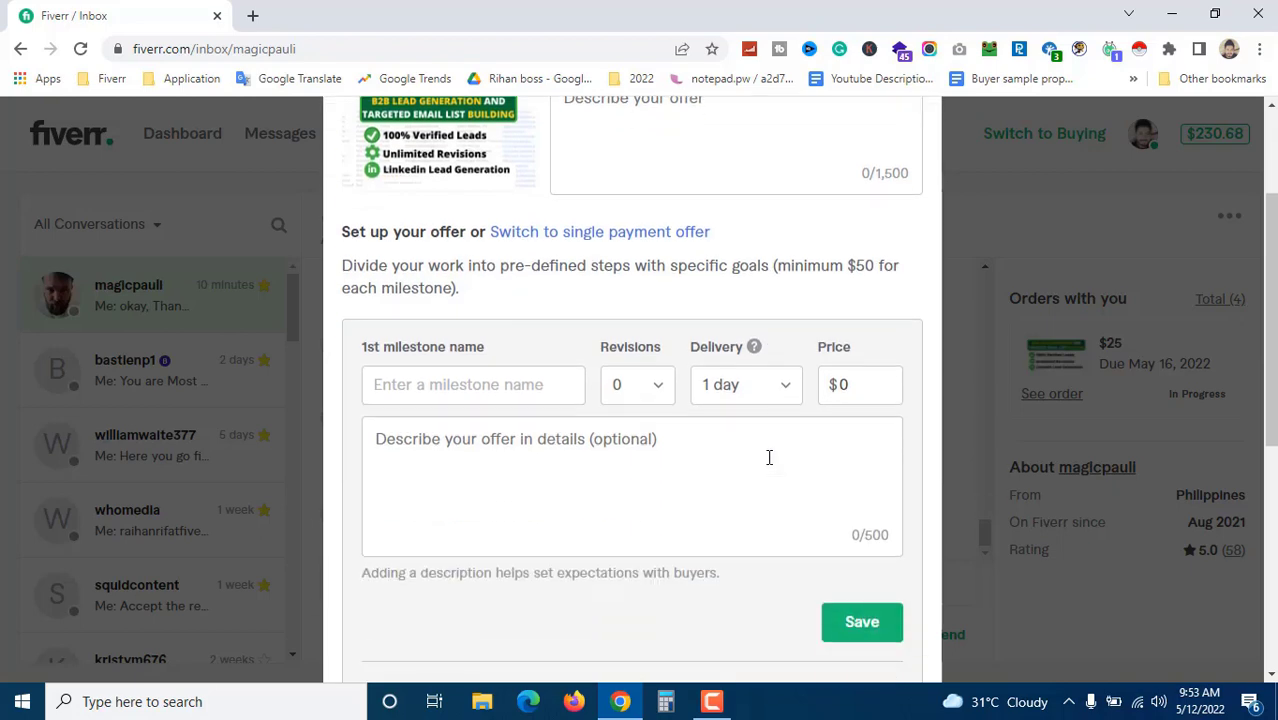
scroll(769, 457, up, 2)
drag(874, 455, 844, 455)
click(676, 470)
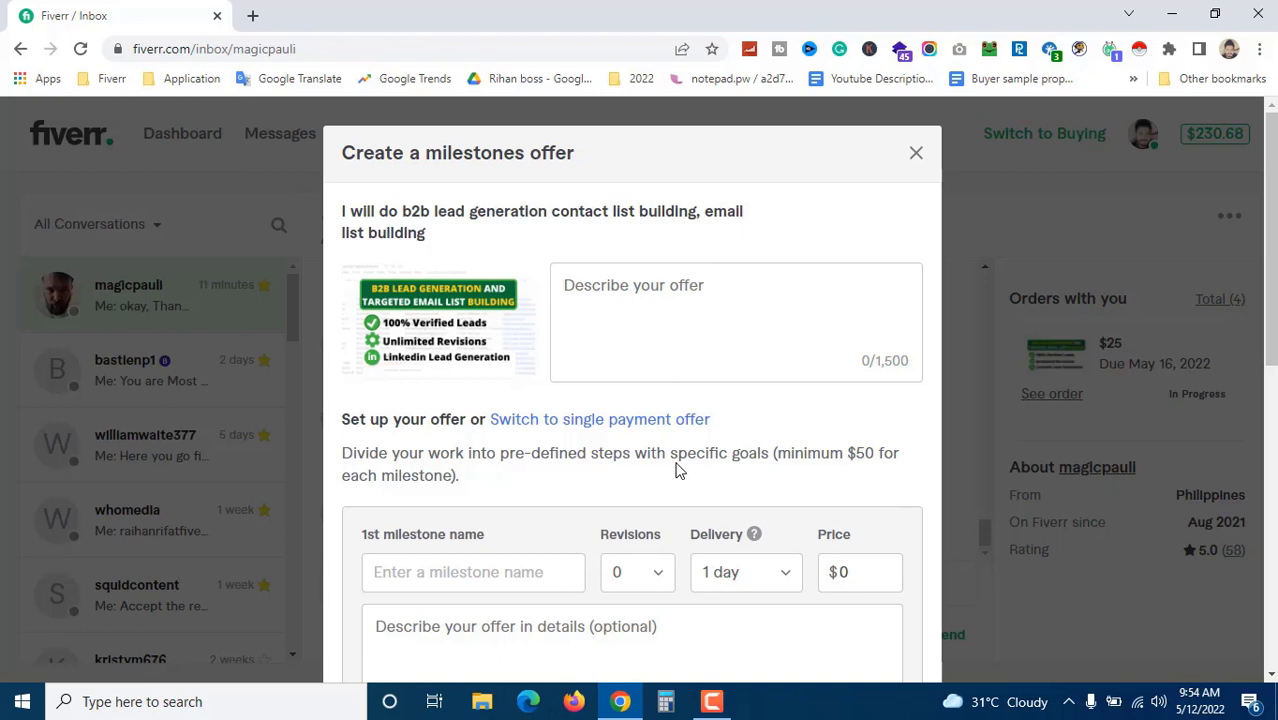
scroll(679, 468, down, 5)
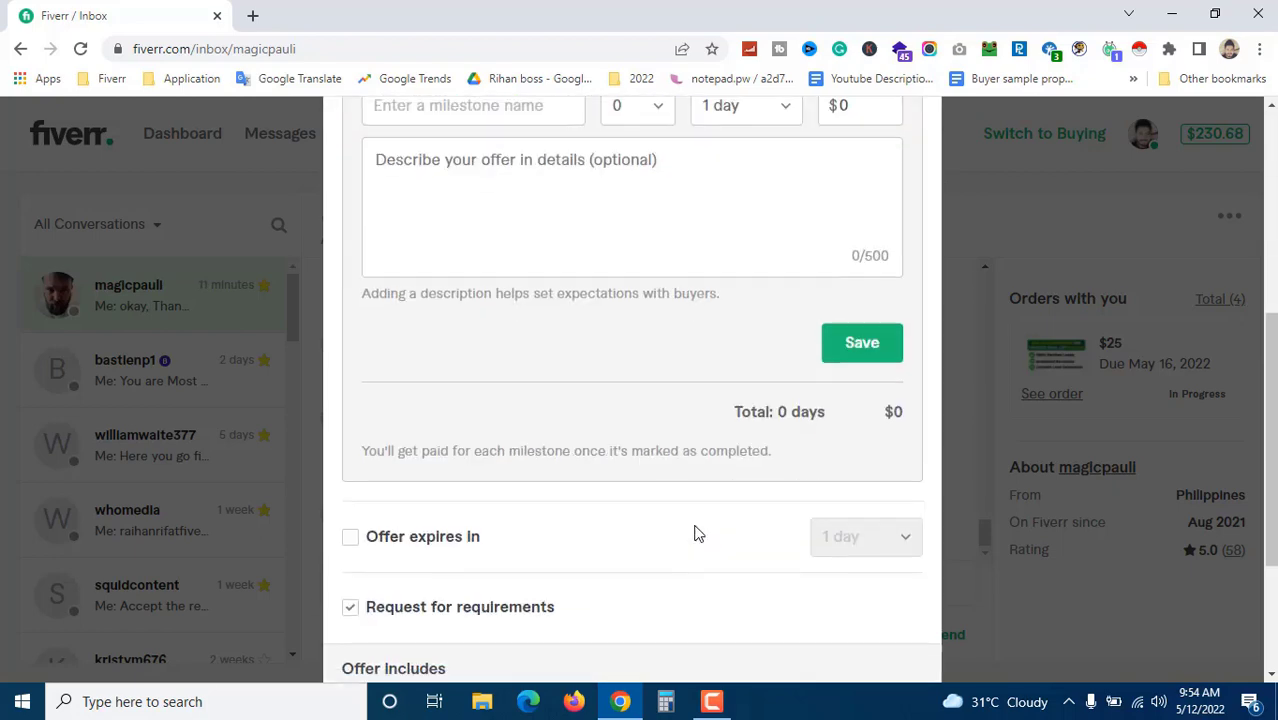
scroll(697, 533, down, 1)
scroll(697, 533, down, 1)
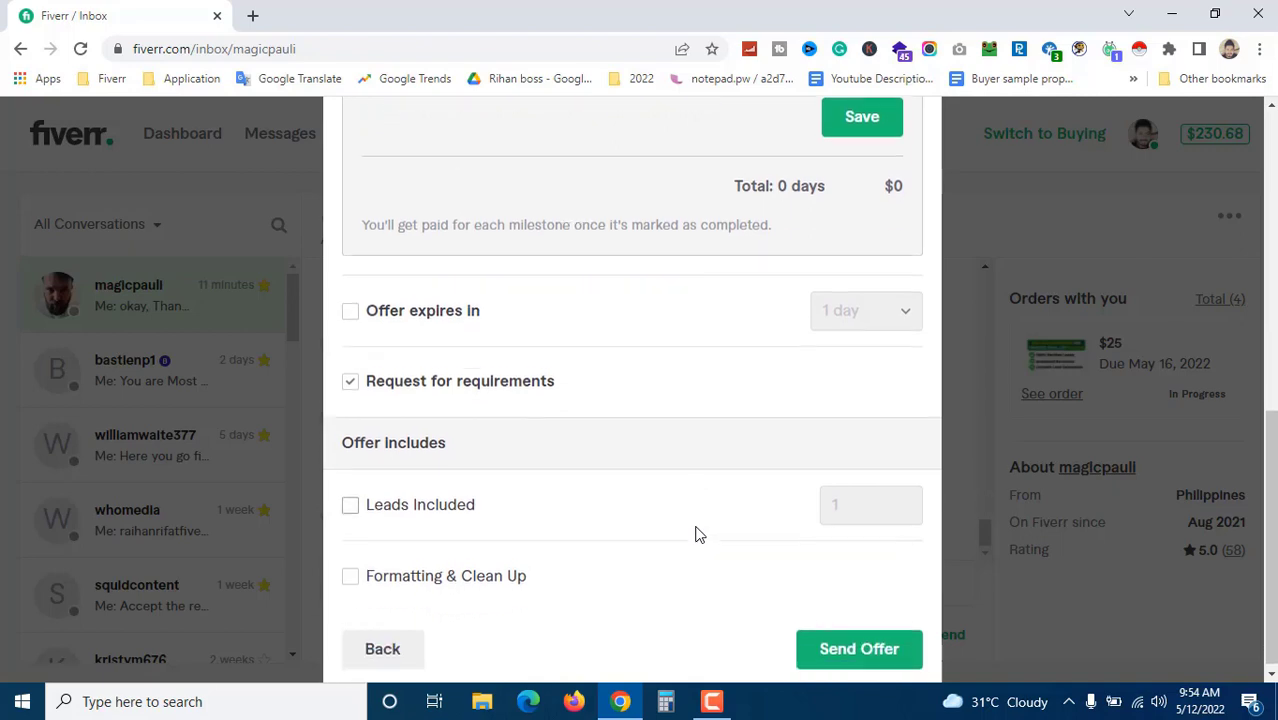
scroll(697, 533, up, 4)
scroll(697, 533, up, 3)
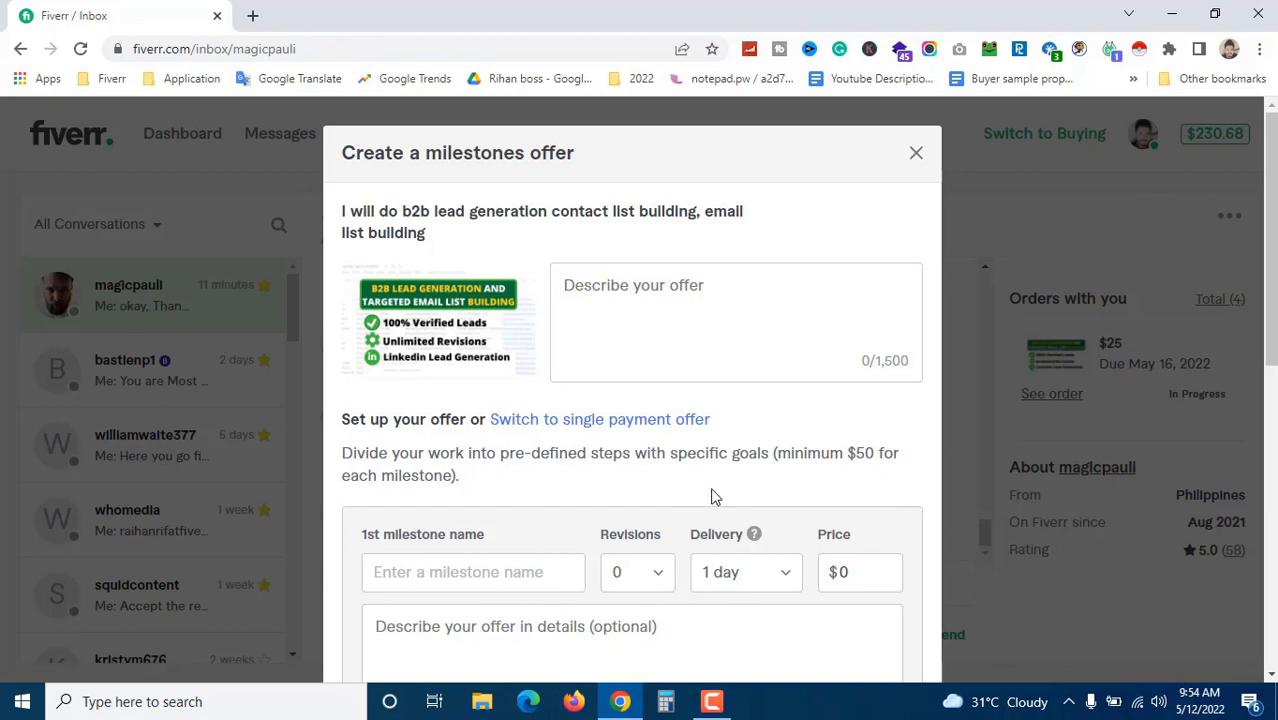
scroll(735, 501, down, 1)
scroll(735, 505, down, 4)
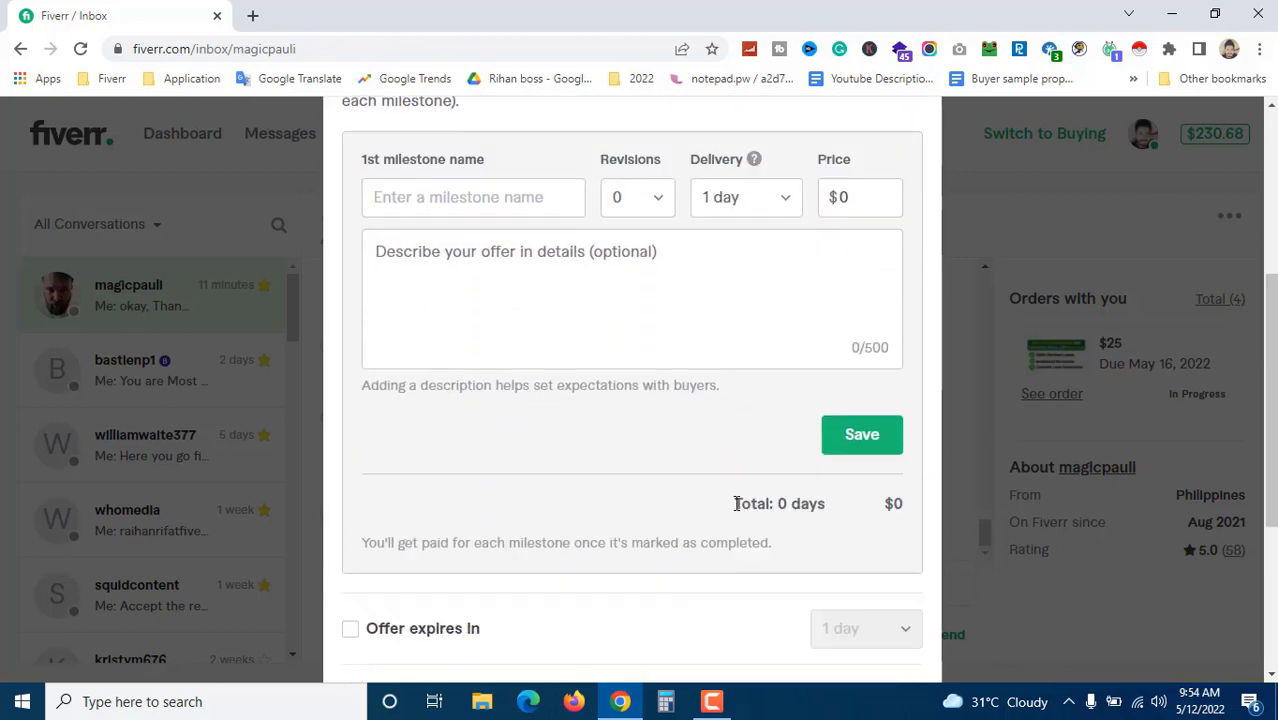
scroll(735, 502, up, 3)
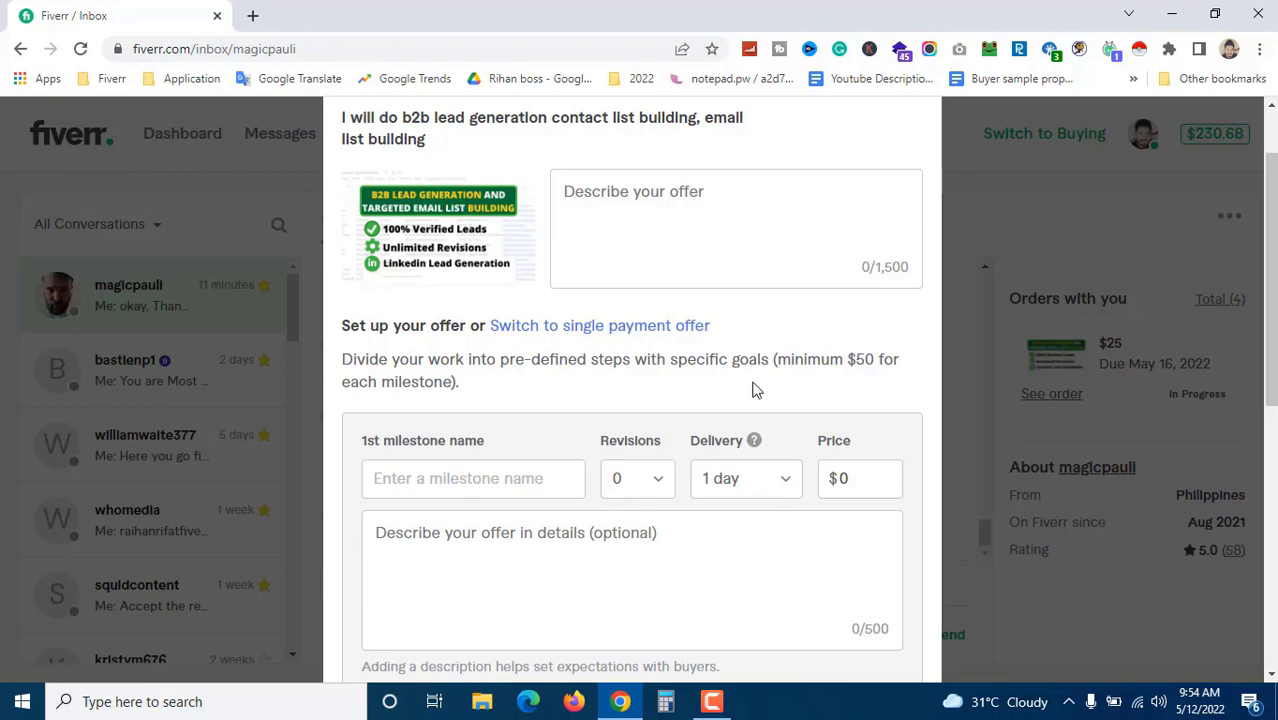
Step: Switch the draft to a single-payment offer and compare the gig's Basic, Standard and Premium packages, closing without choosing one
click(676, 331)
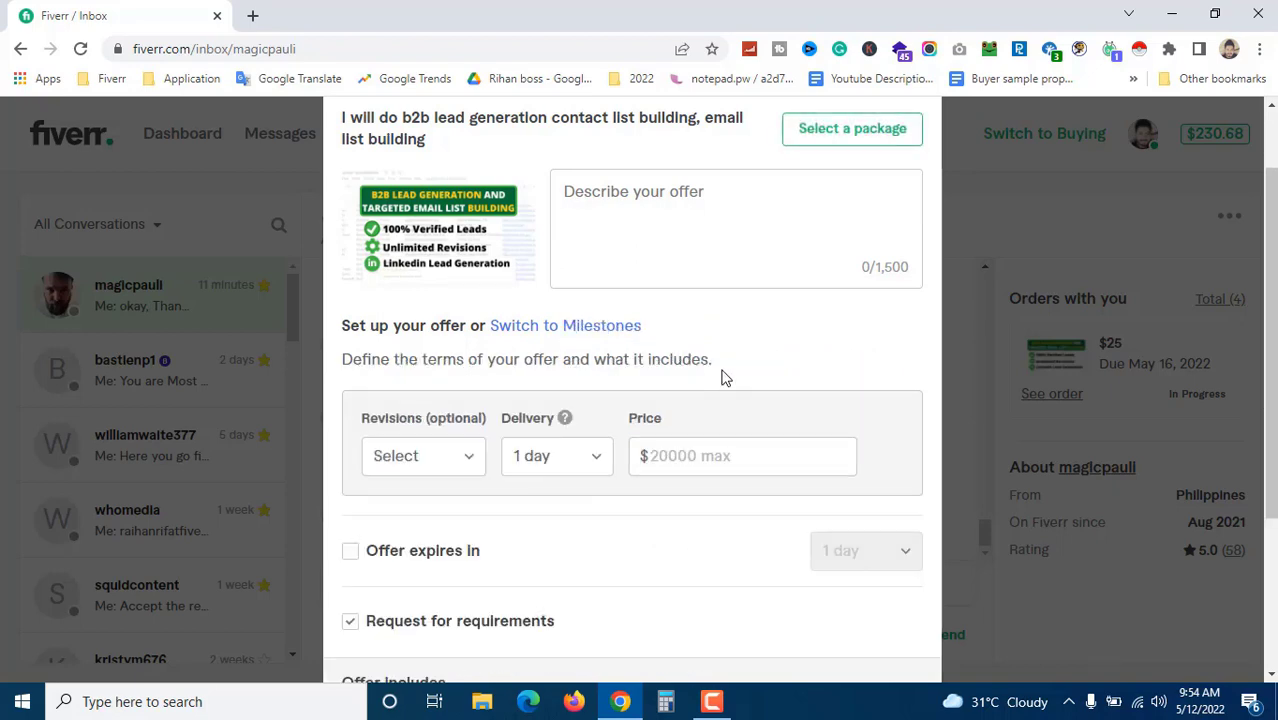
scroll(725, 378, up, 1)
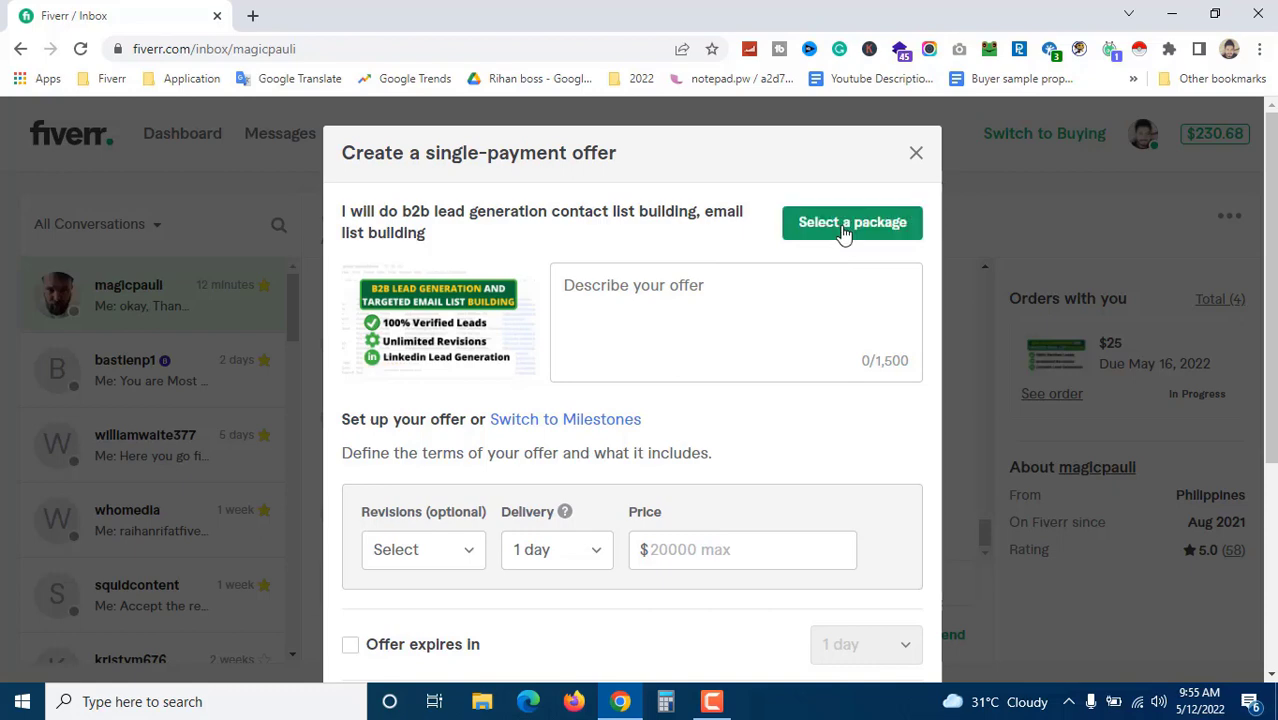
click(845, 228)
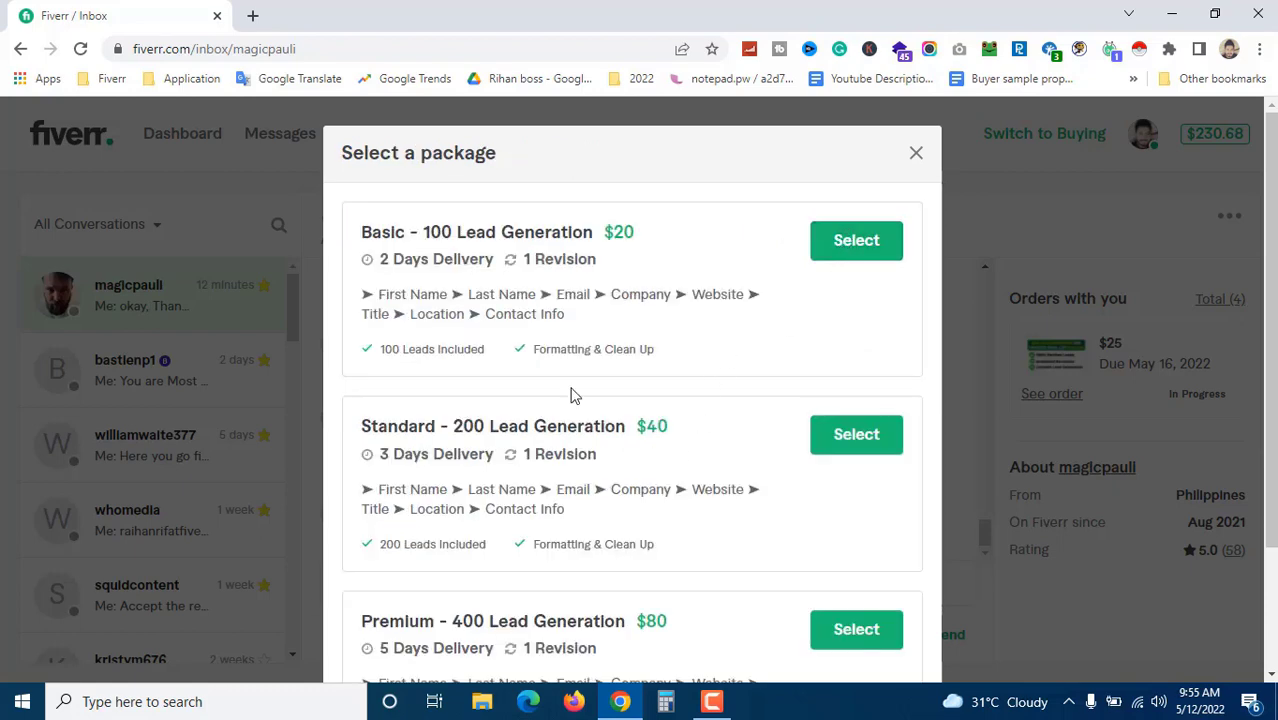
scroll(705, 370, down, 2)
scroll(710, 400, up, 3)
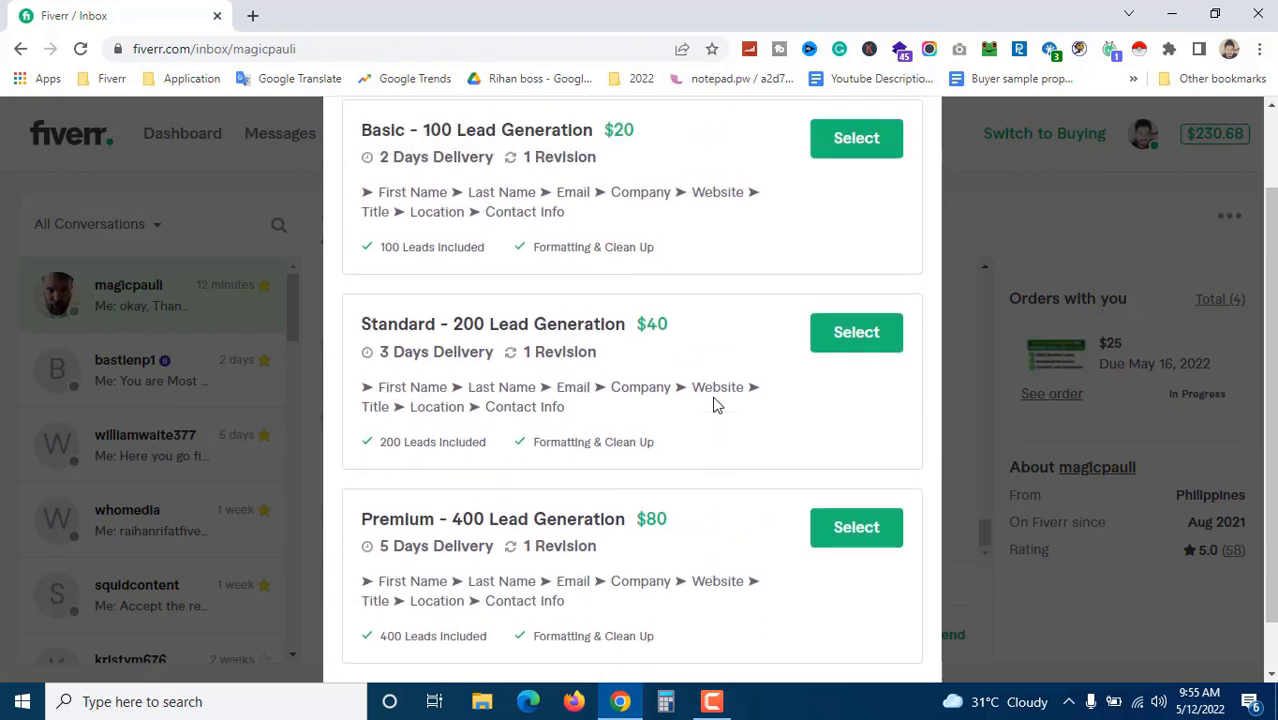
scroll(693, 397, down, 1)
scroll(693, 397, down, 2)
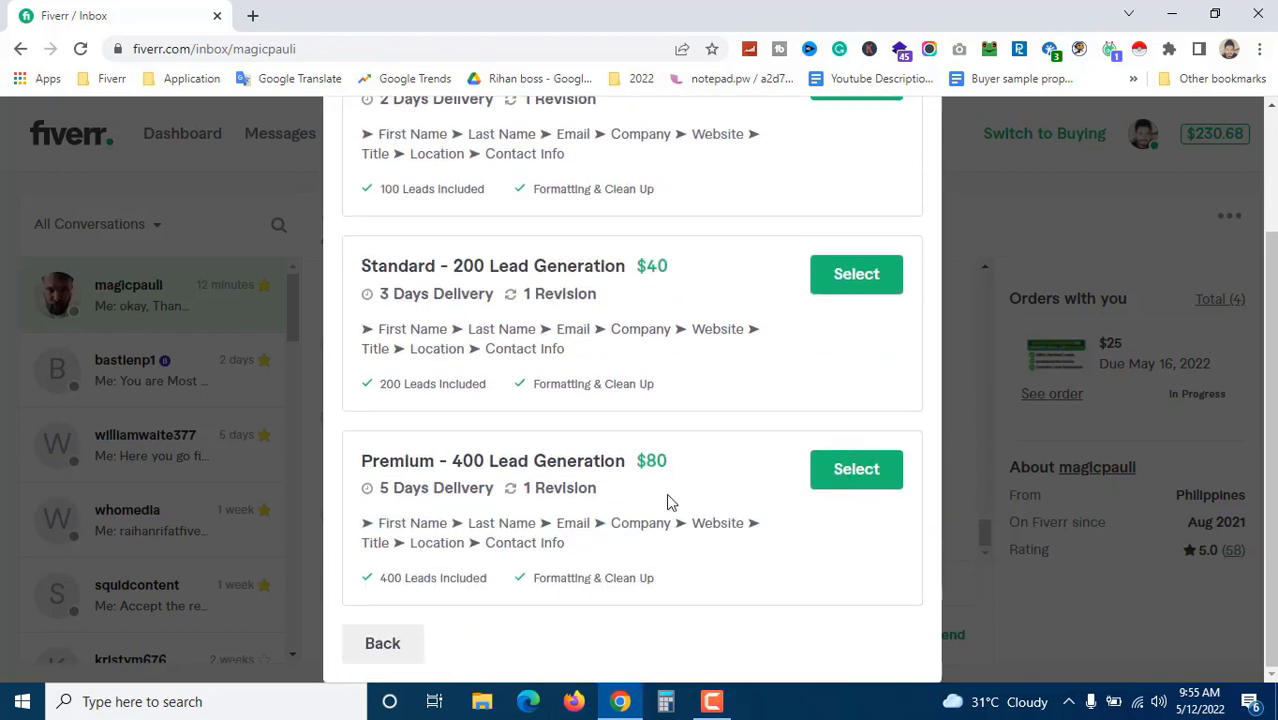
scroll(670, 495, up, 3)
scroll(667, 470, down, 1)
scroll(700, 400, down, 1)
scroll(828, 357, up, 3)
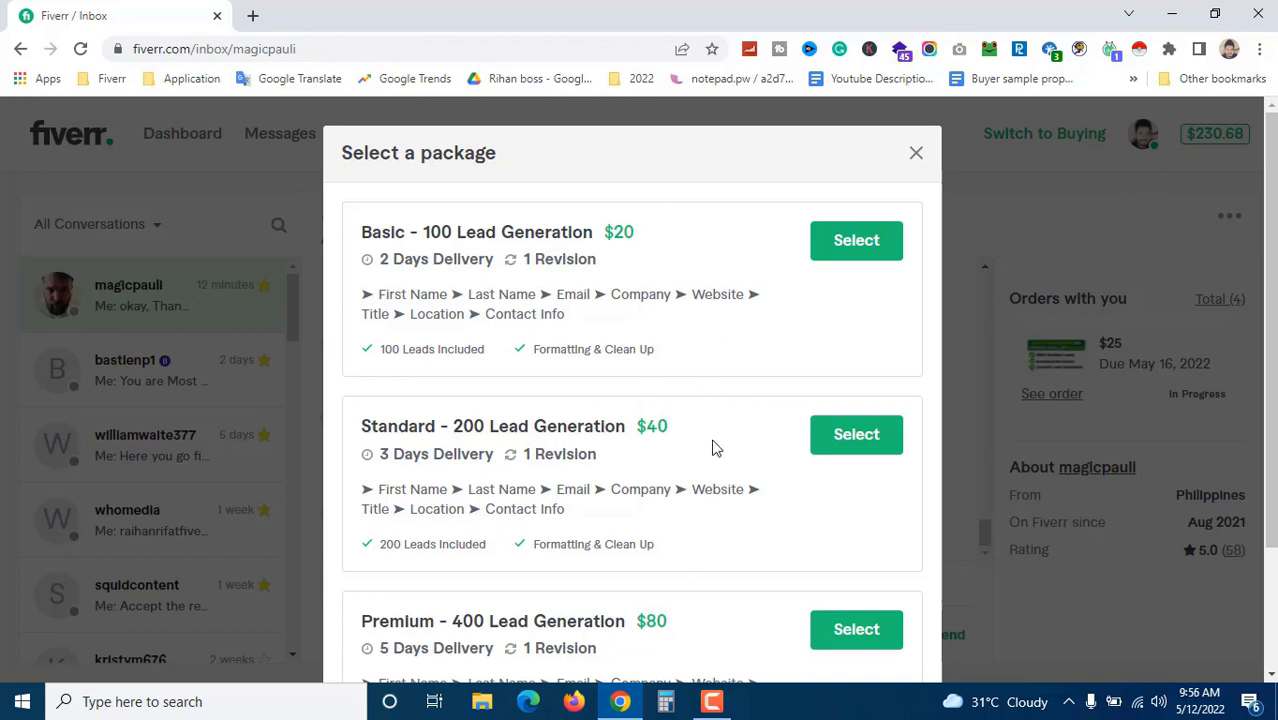
scroll(693, 491, down, 2)
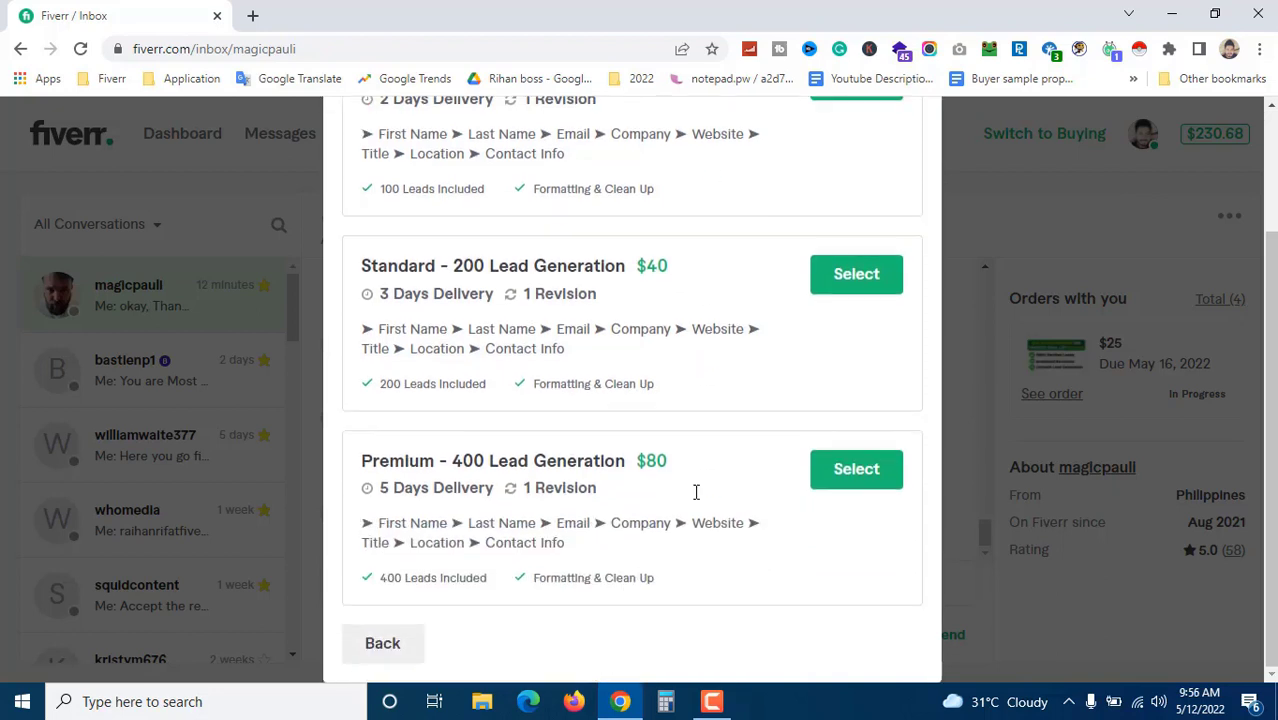
scroll(727, 443, up, 2)
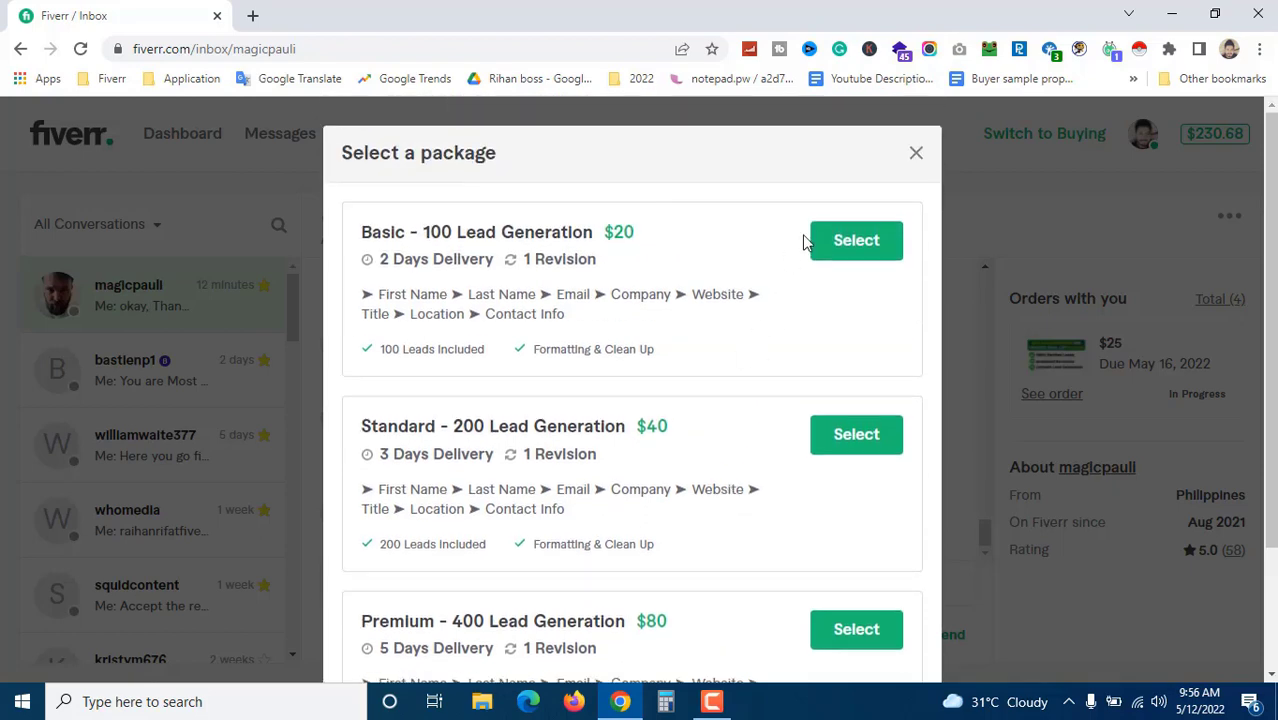
click(914, 155)
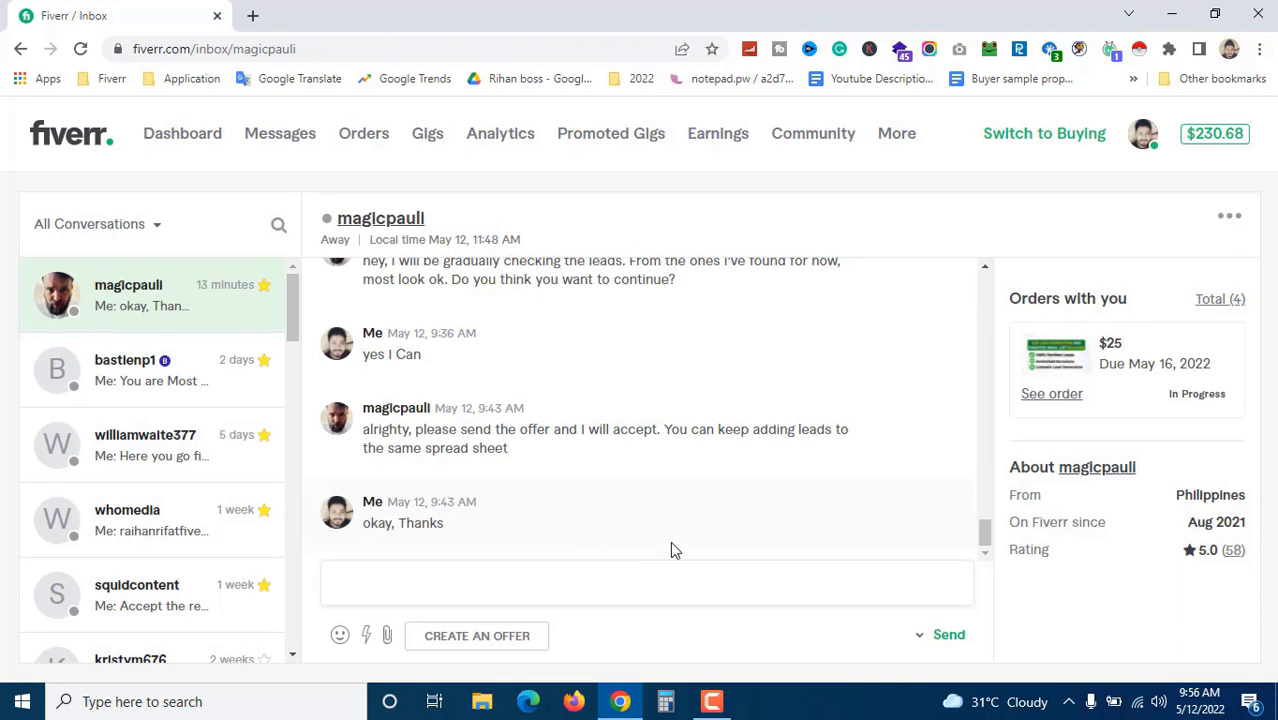
Step: Copy the two-line description about 100 webinars software/ blog/ organiser from the earlier $25 offer in the conversation
scroll(672, 541, up, 10)
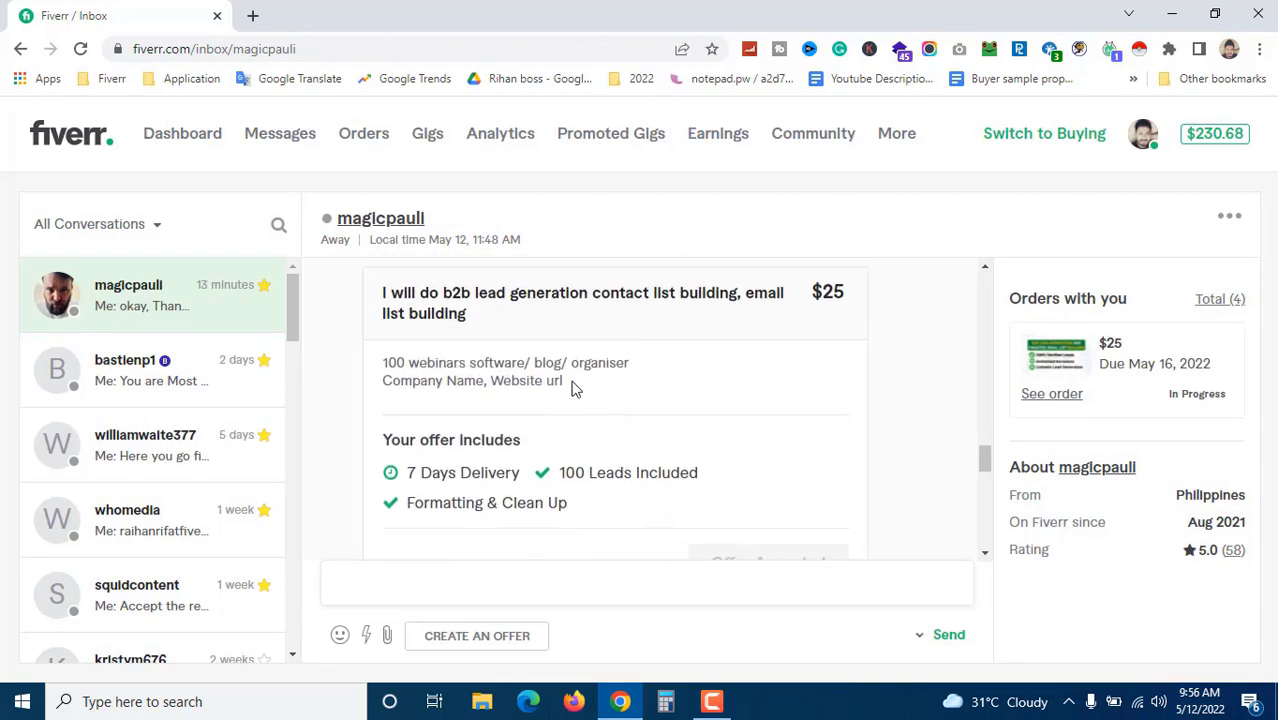
drag(563, 382, 380, 368)
key(ctrl+c)
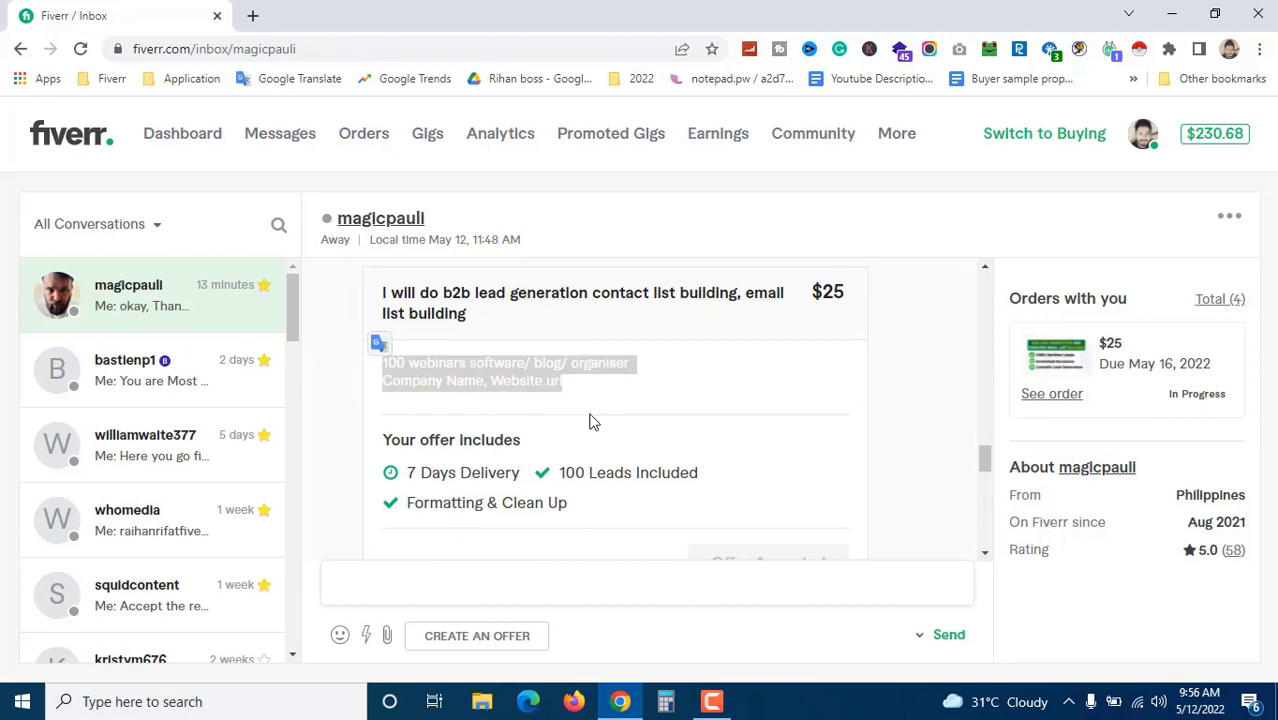
Step: Start a single-payment offer for the b2b lead generation contact list building gig and paste the copied text as its description
click(508, 636)
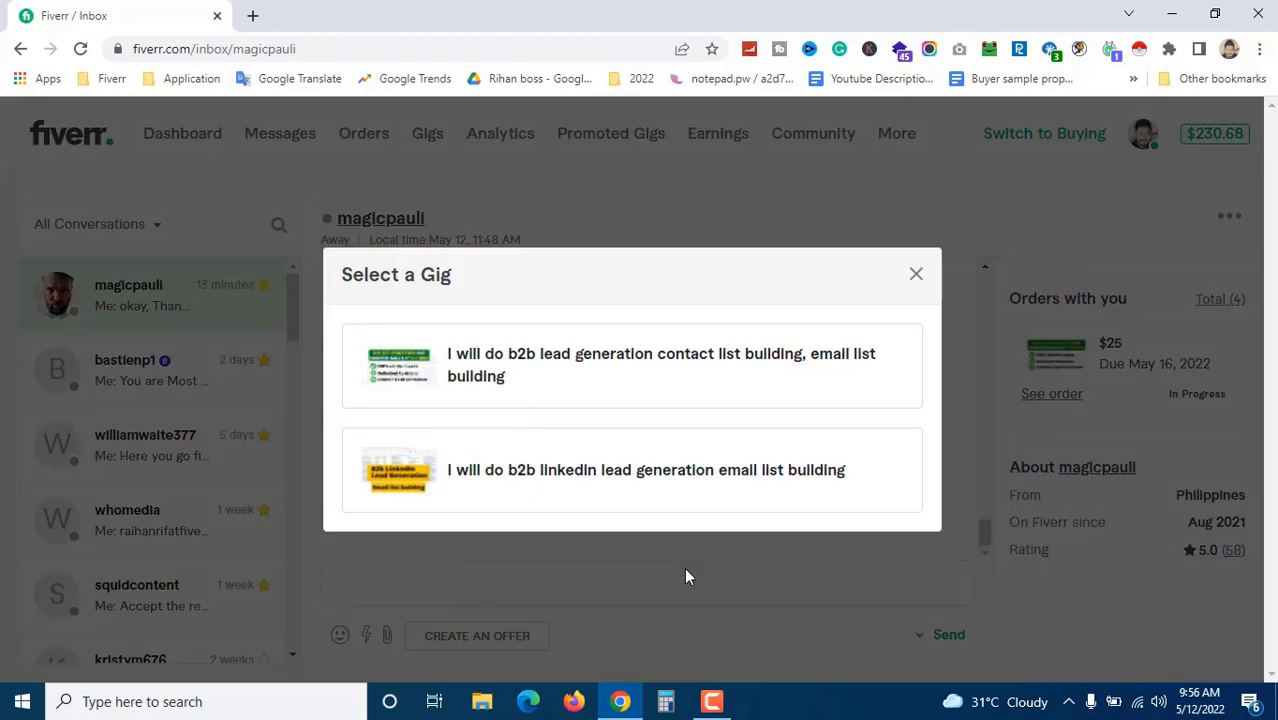
click(670, 379)
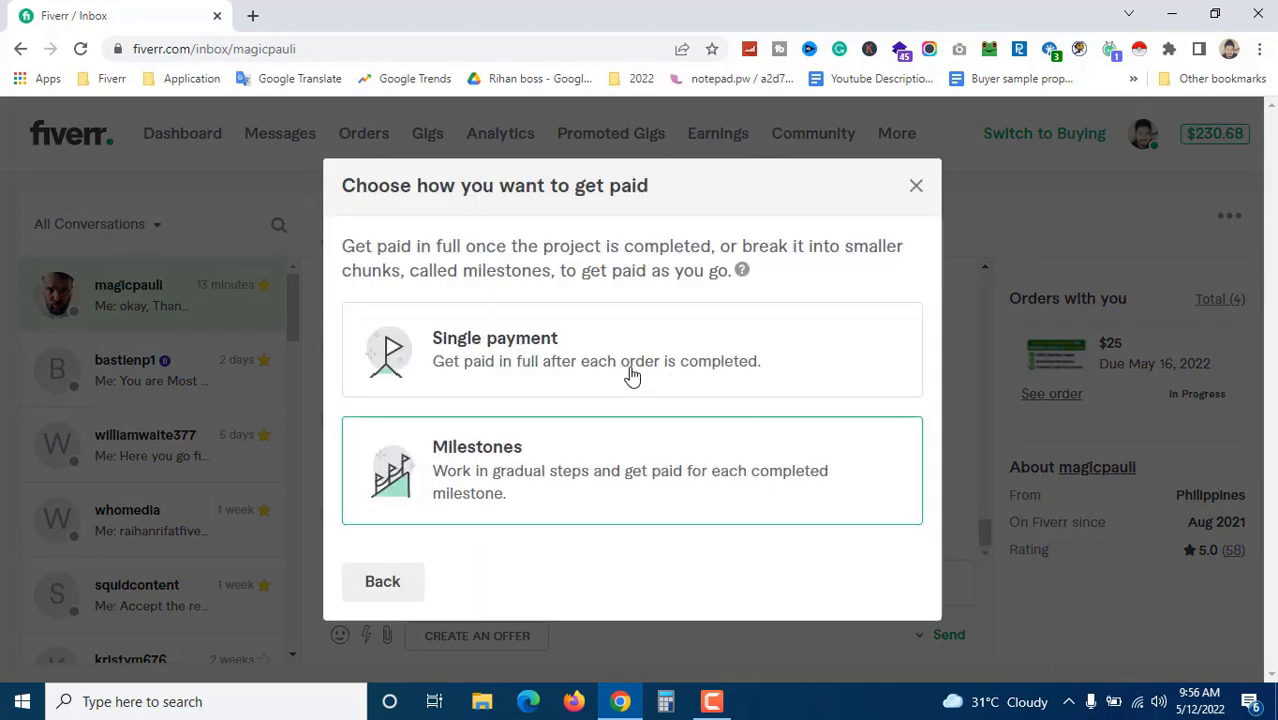
click(514, 342)
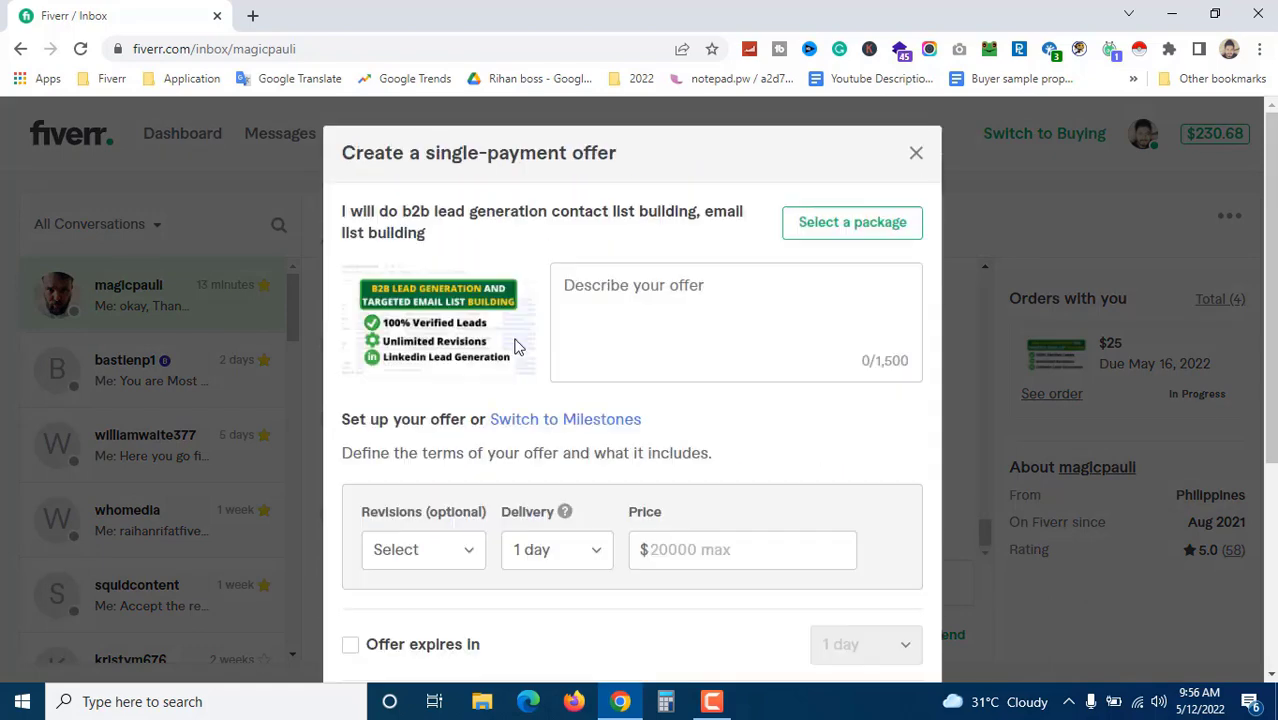
click(690, 300)
key(ctrl+v)
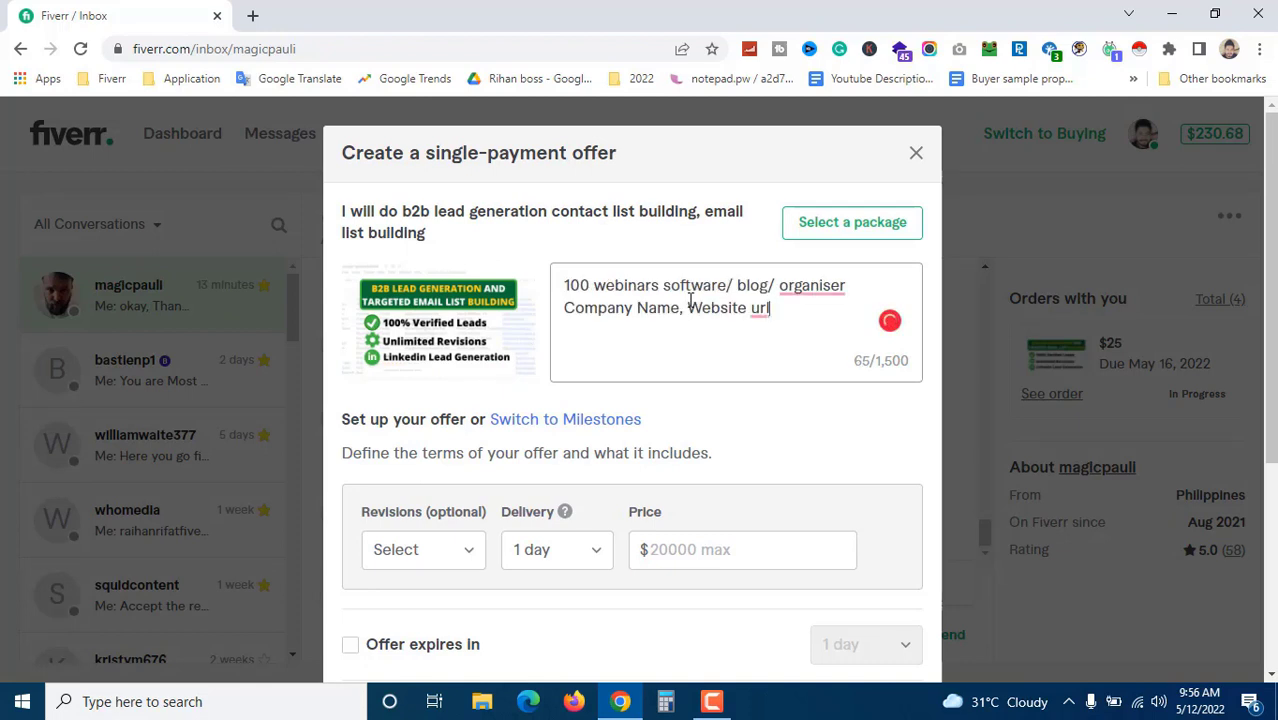
Step: Set the offer's delivery time to 5 days and its price to $25
scroll(603, 443, down, 2)
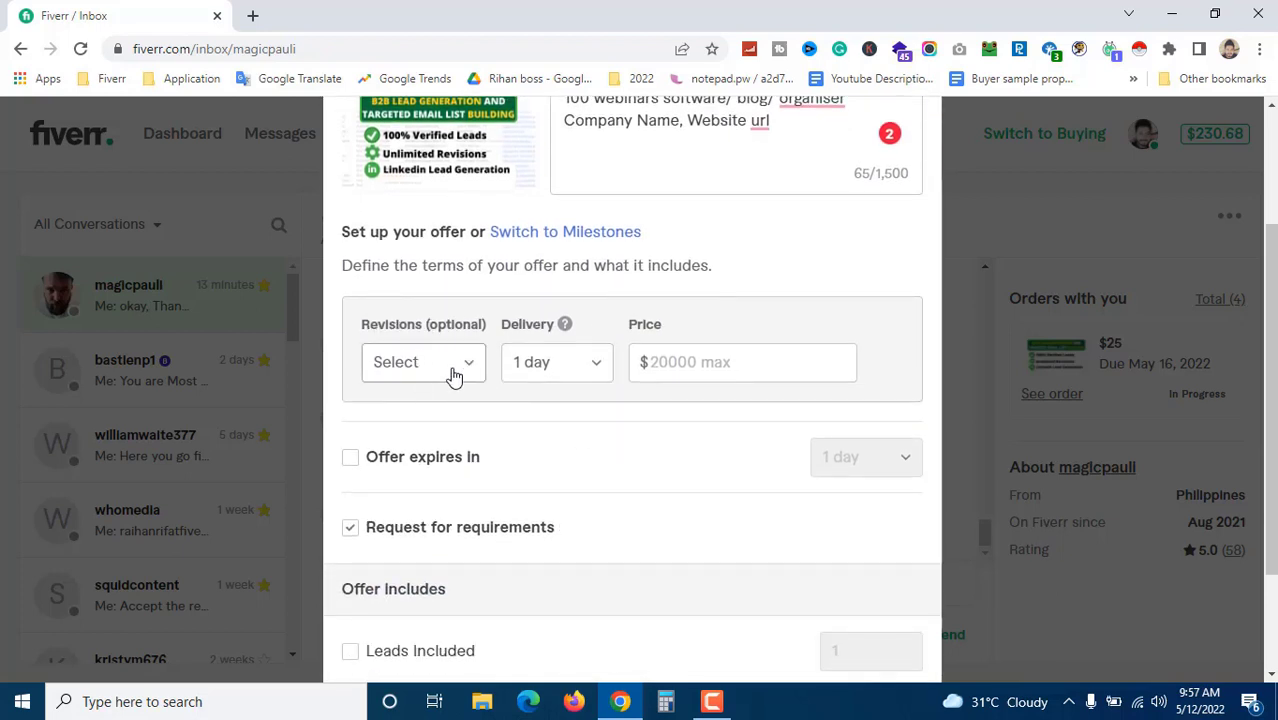
click(599, 371)
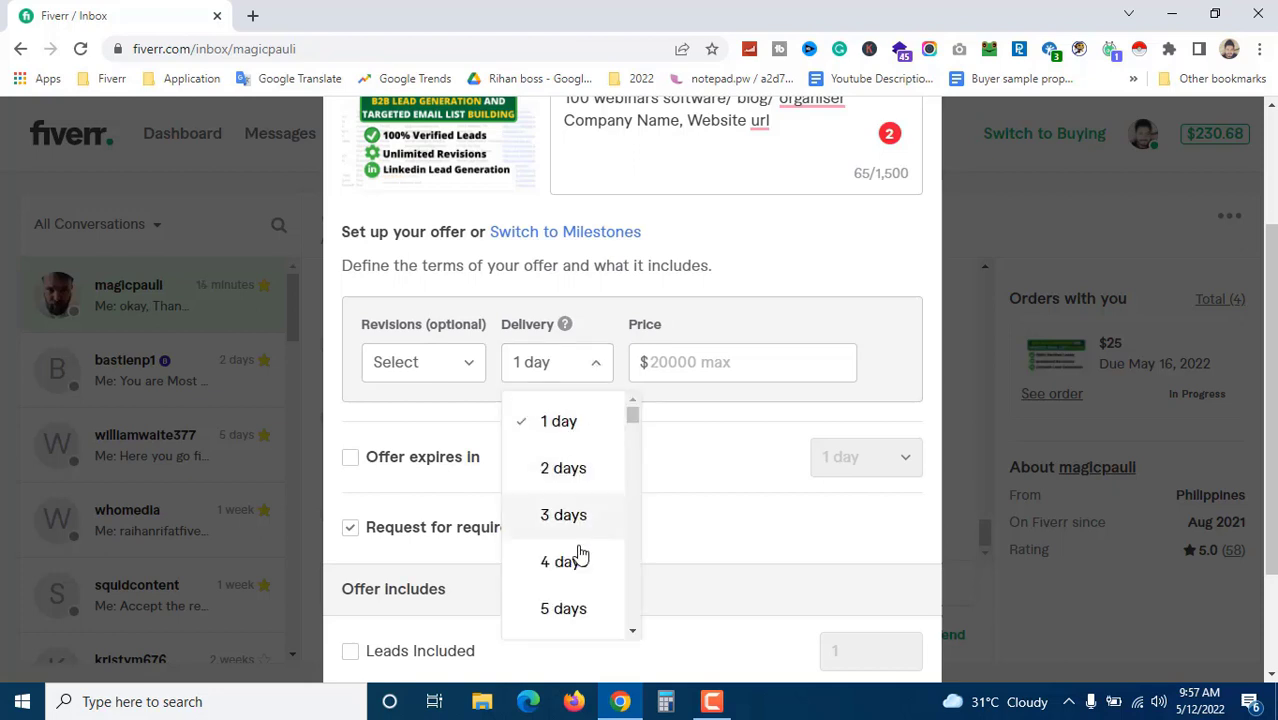
scroll(574, 595, down, 1)
click(566, 517)
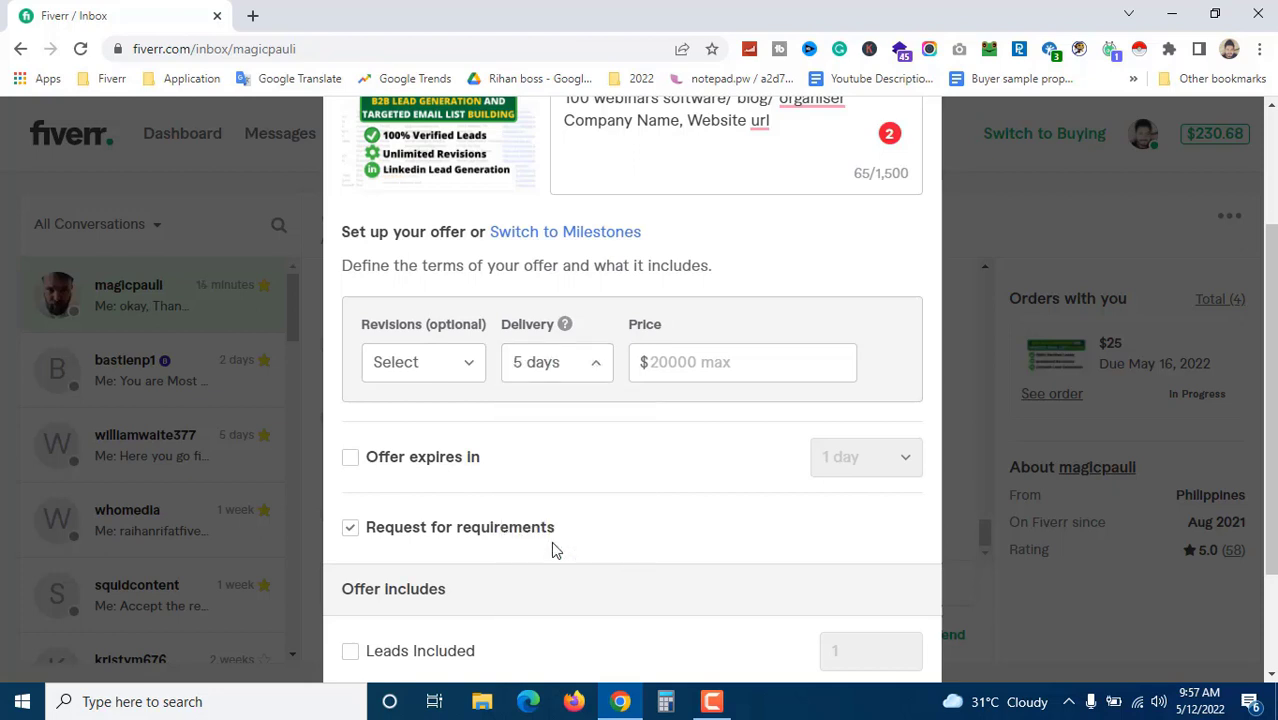
click(692, 365)
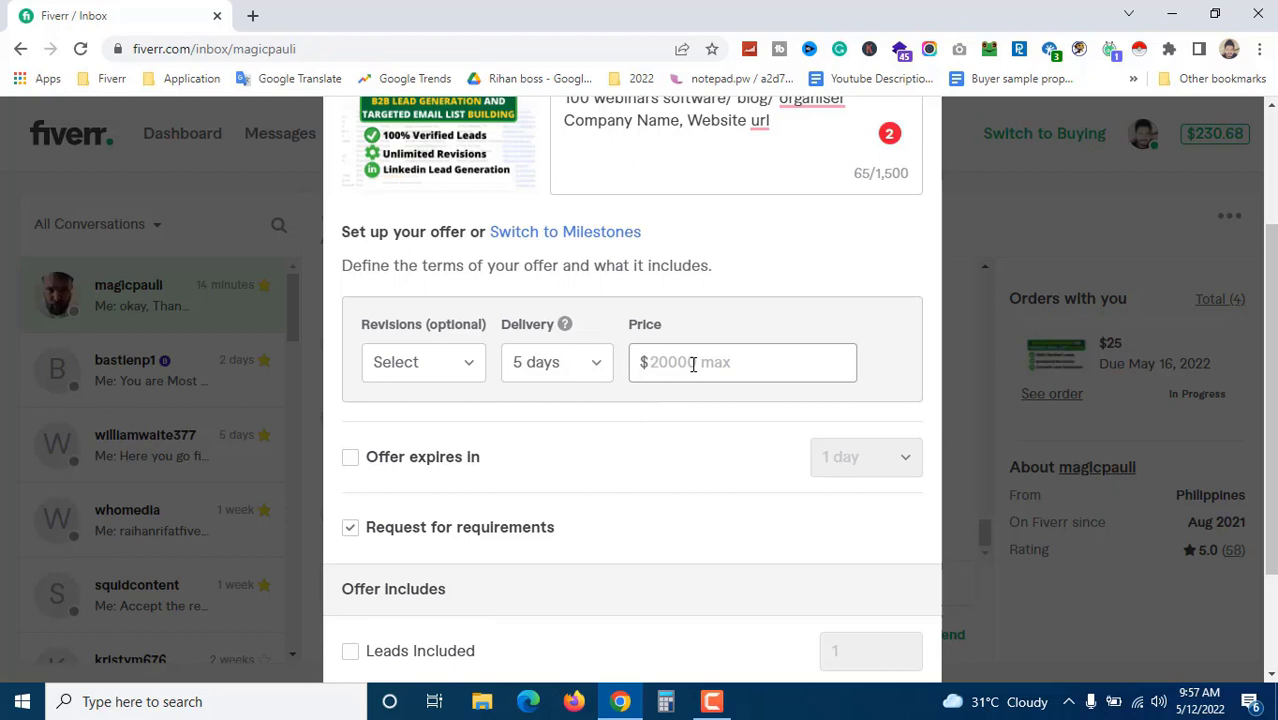
text(25)
Step: Turn off the request for requirements on the offer and turn it back on
scroll(693, 479, down, 2)
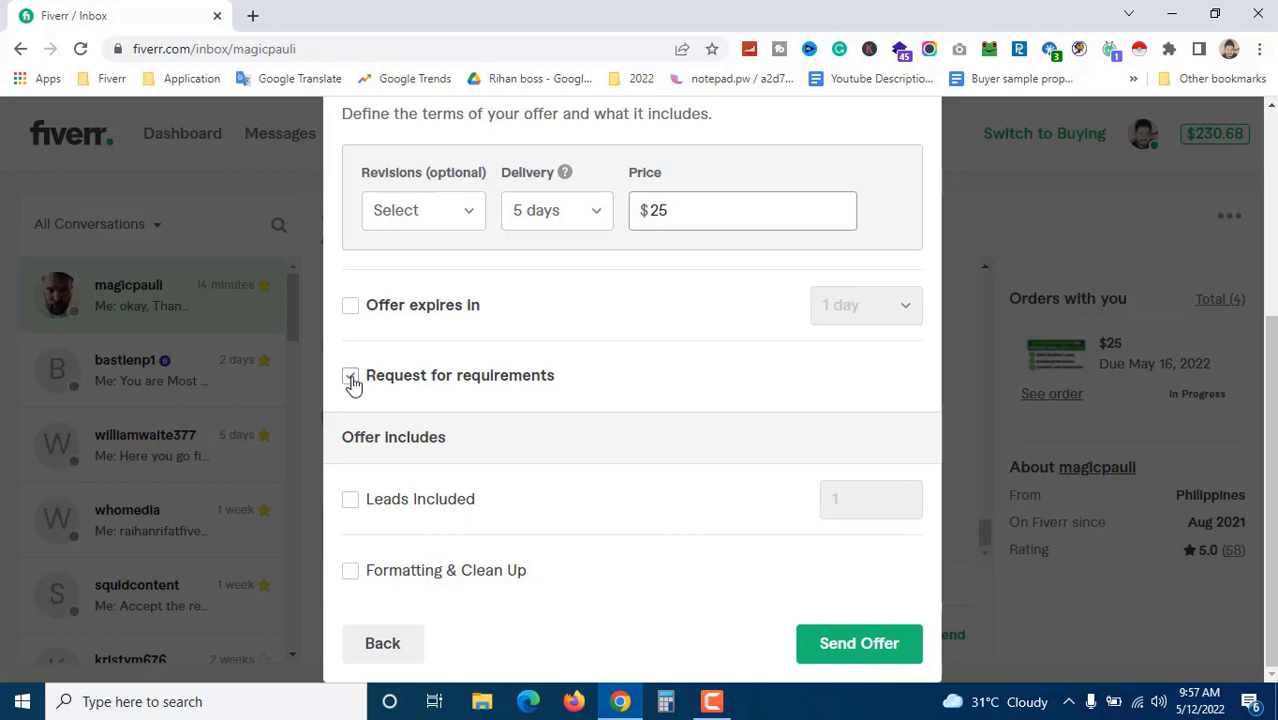
drag(555, 380, 372, 380)
click(450, 380)
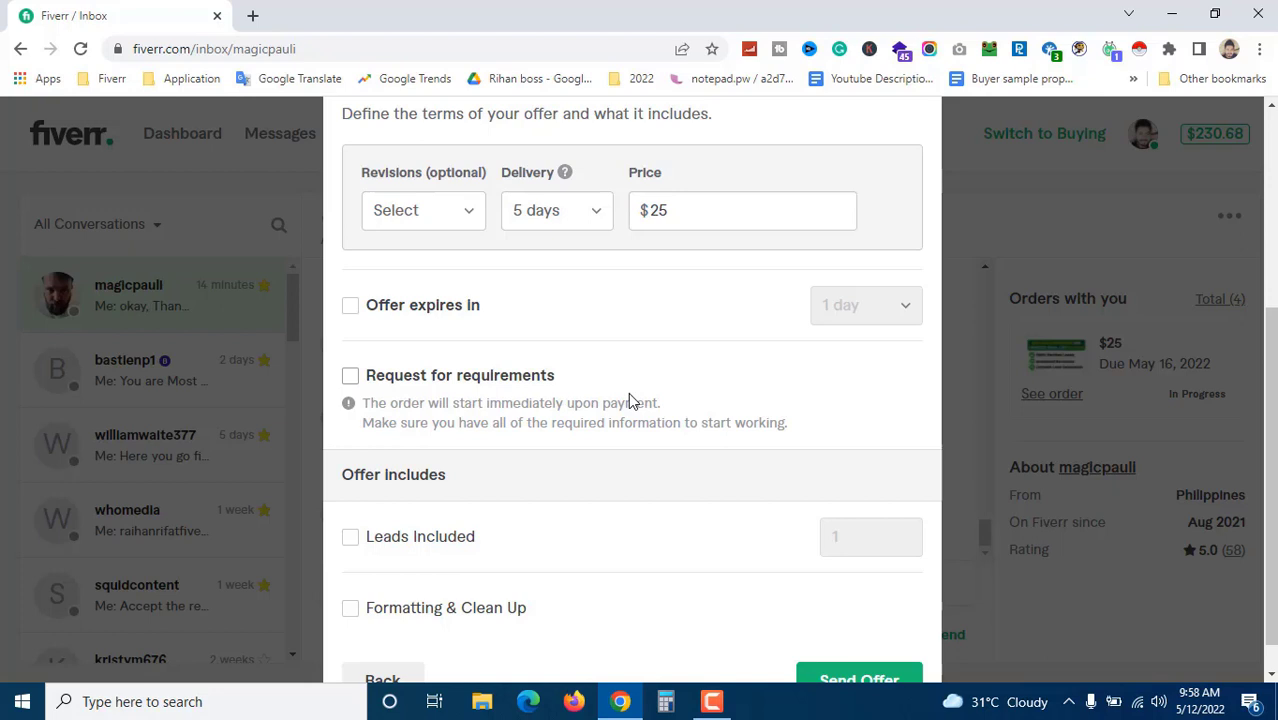
click(350, 375)
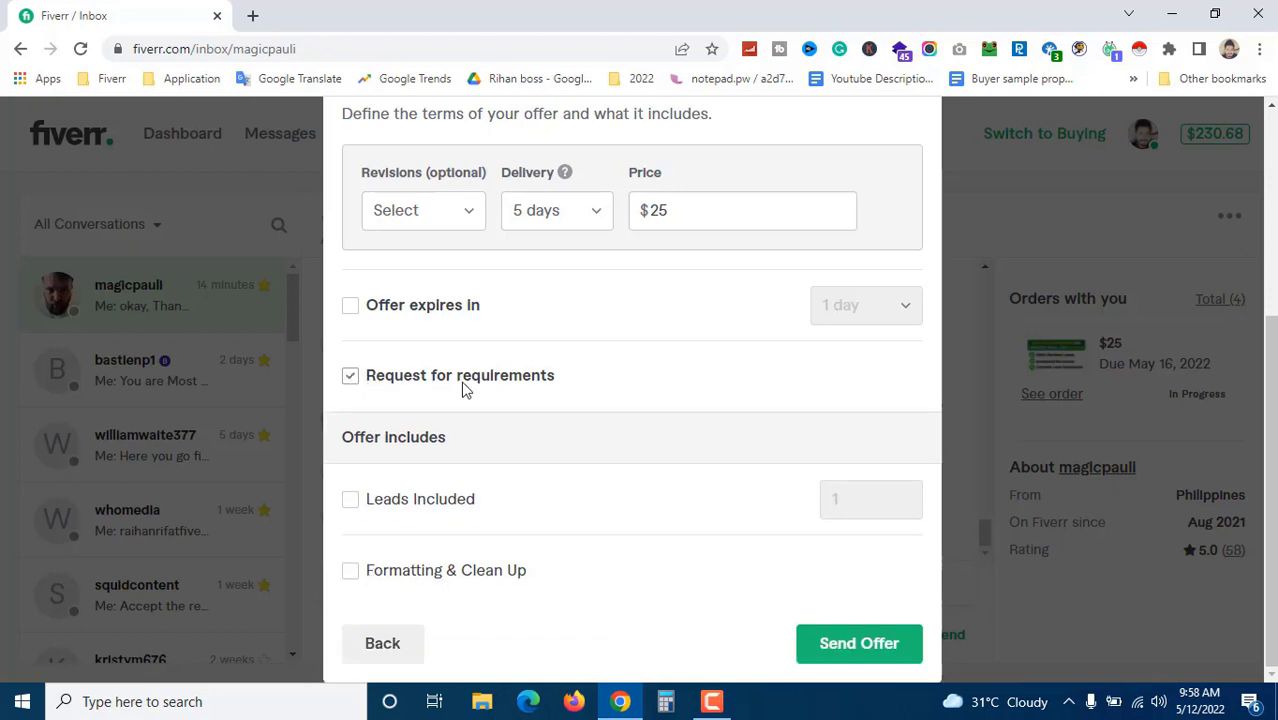
Step: Include 100 leads and Formatting & Clean Up in the offer, and send it to the buyer
click(350, 500)
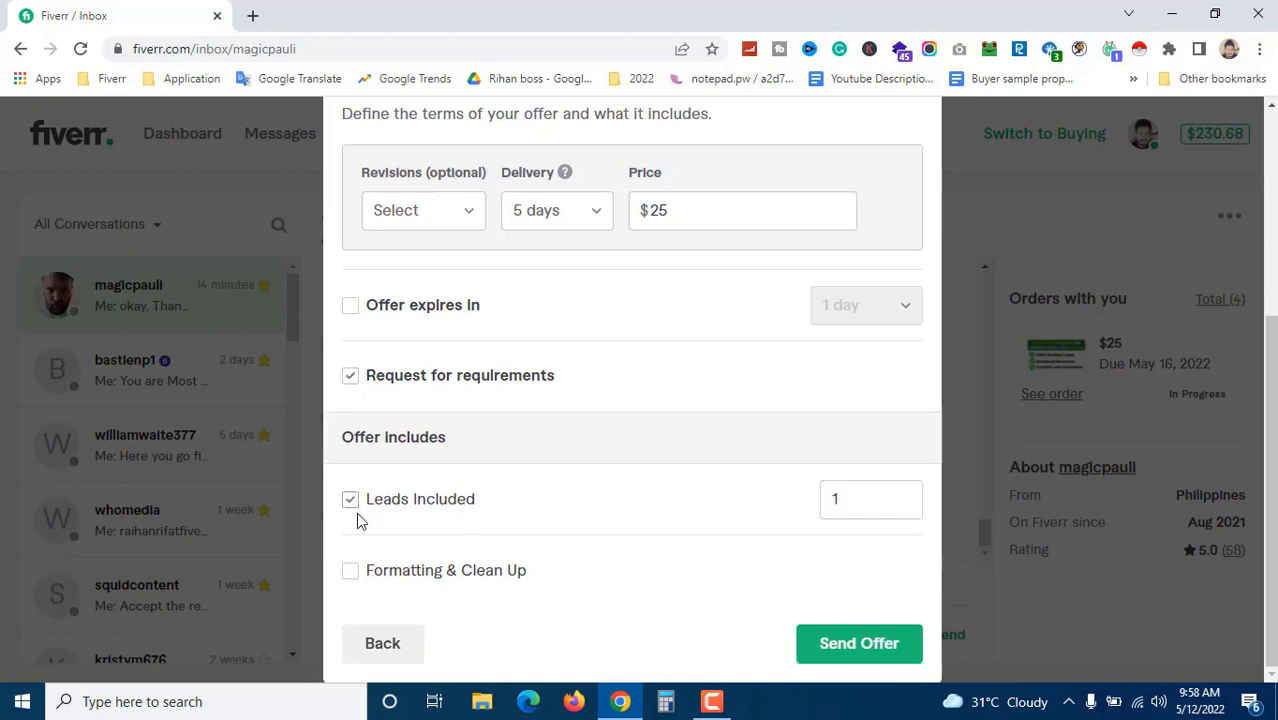
click(350, 572)
click(857, 505)
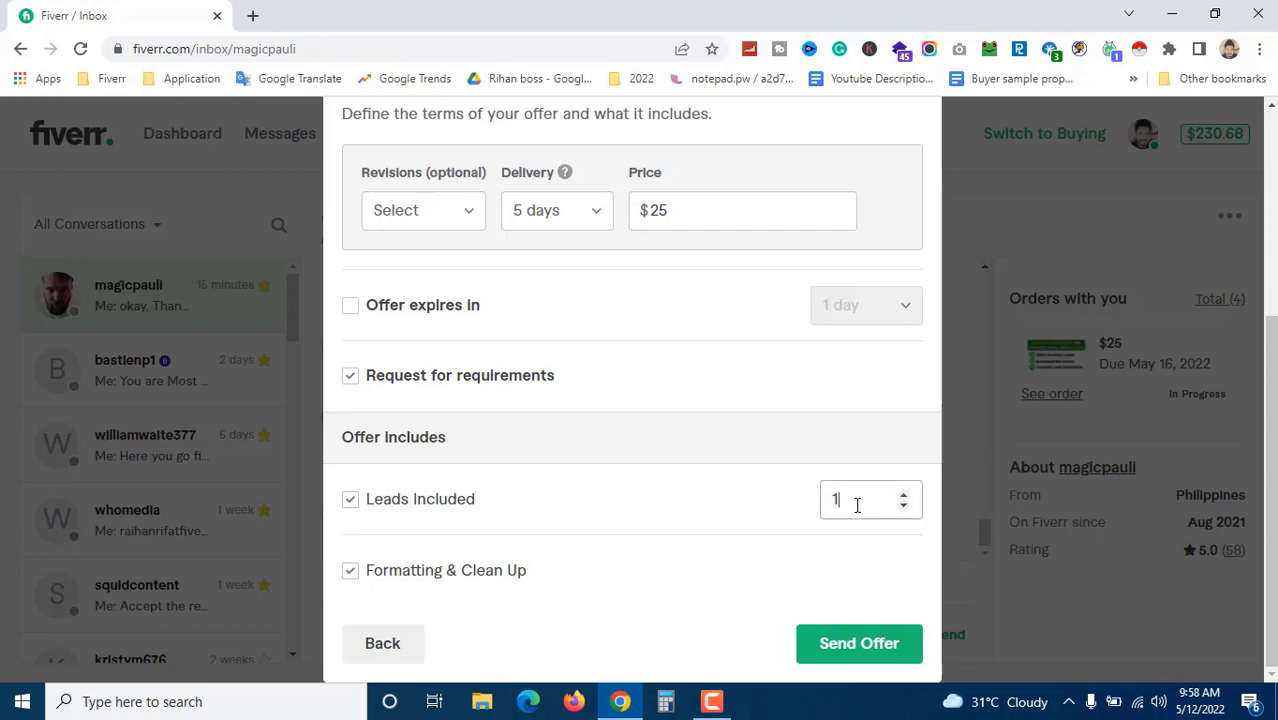
text(00)
click(873, 648)
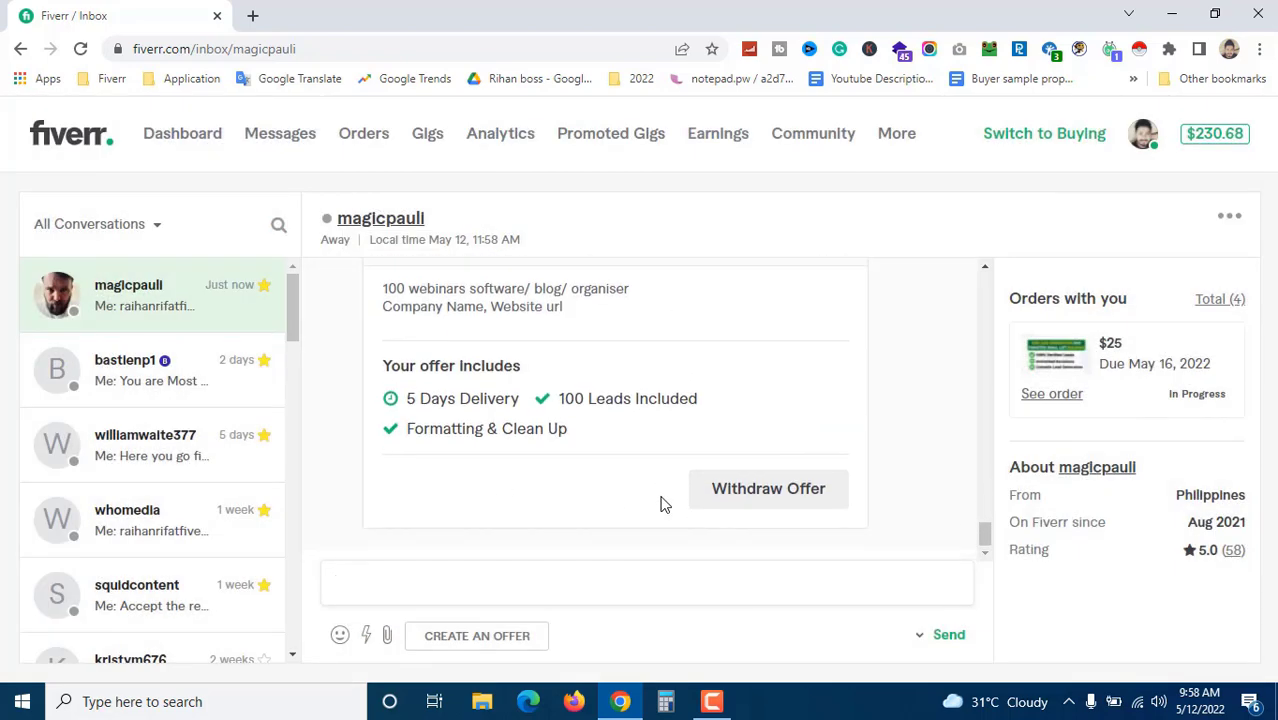
Step: Review the custom offer just sent to the buyer and compare it with the earlier accepted offer in the same conversation
scroll(660, 505, up, 2)
scroll(907, 405, down, 2)
scroll(925, 445, up, 10)
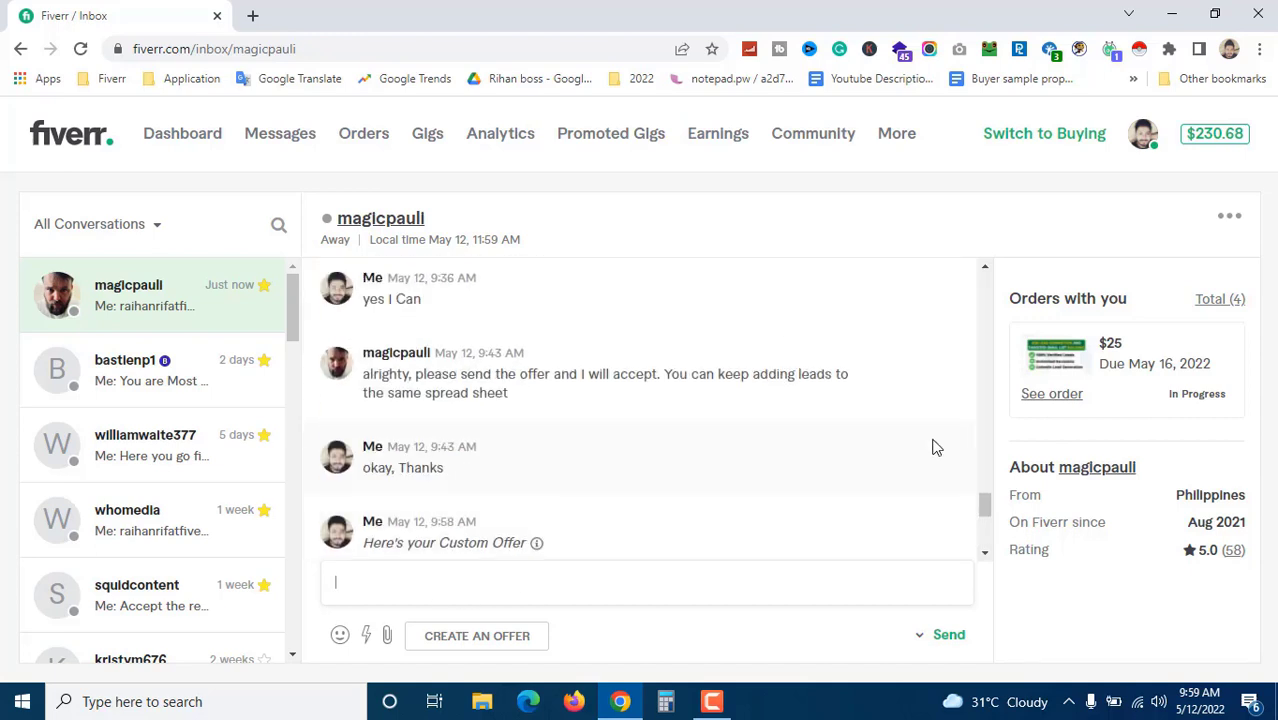
scroll(935, 446, down, 1)
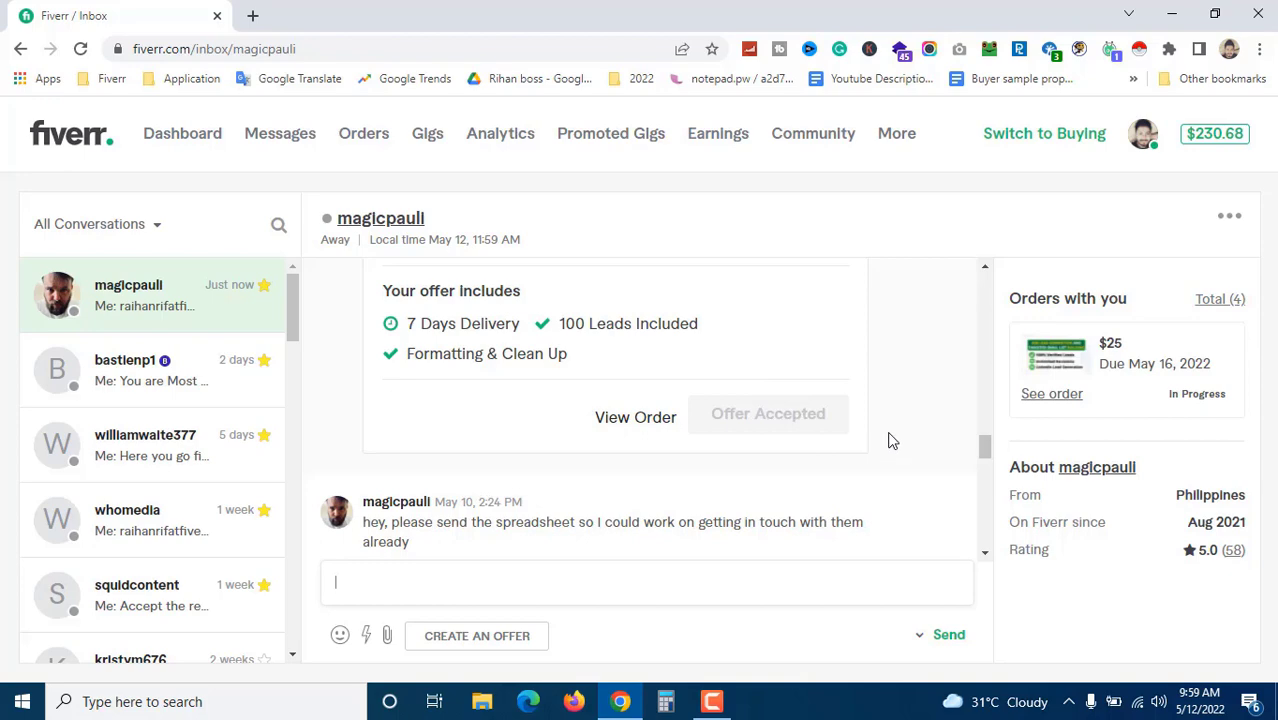
scroll(899, 443, down, 3)
scroll(899, 443, down, 5)
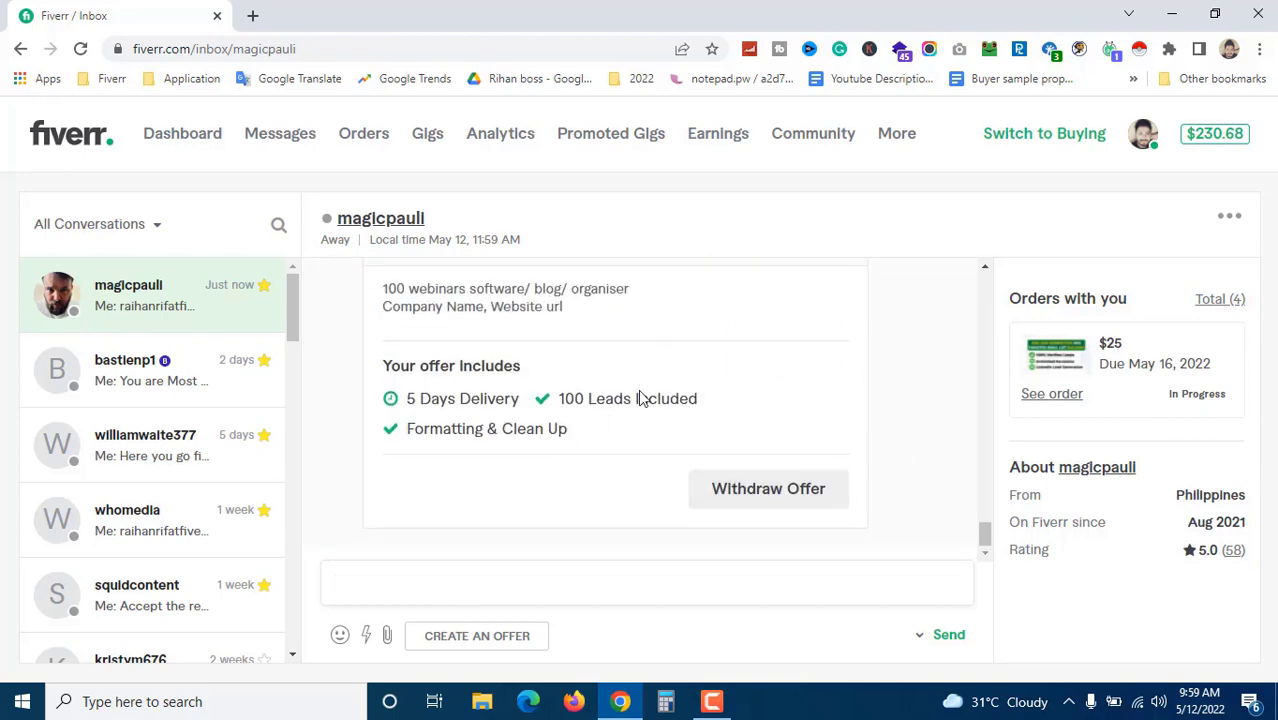
scroll(907, 427, up, 2)
scroll(907, 427, down, 2)
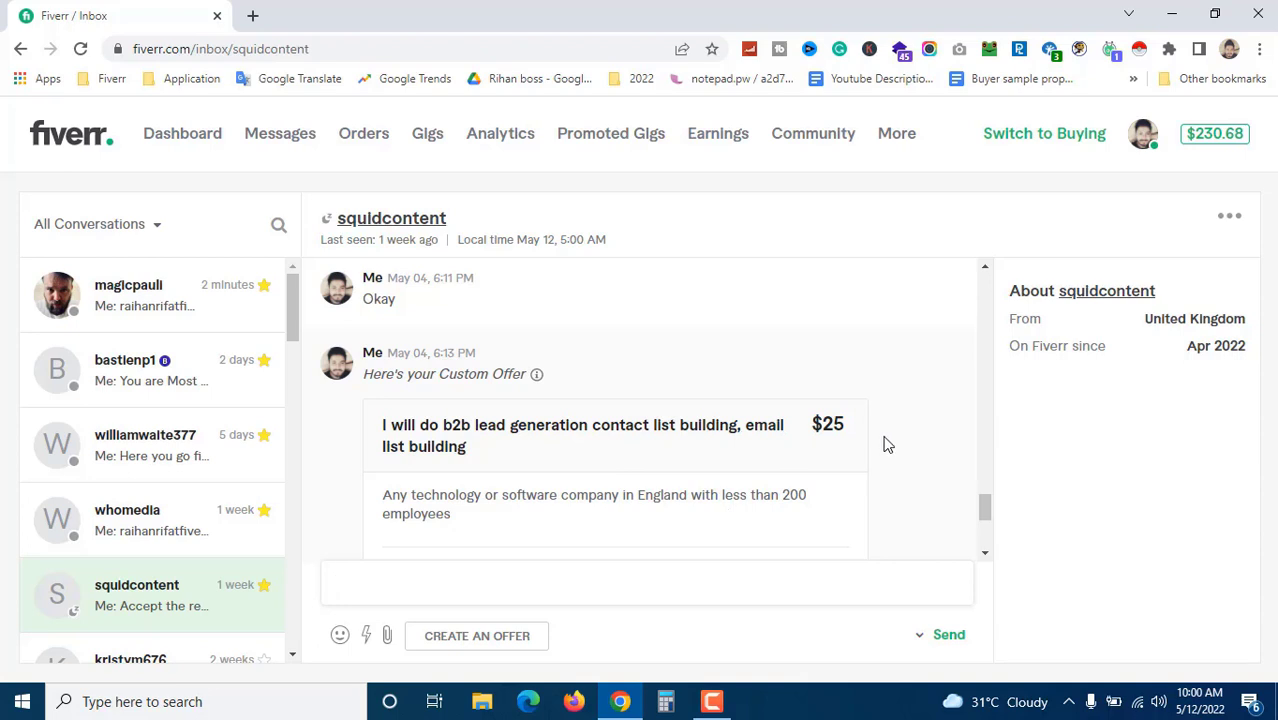
Step: Examine the earlier custom offer for technology or software companies in England, including its description, price, inclusions and withdrawal option
scroll(885, 445, down, 2)
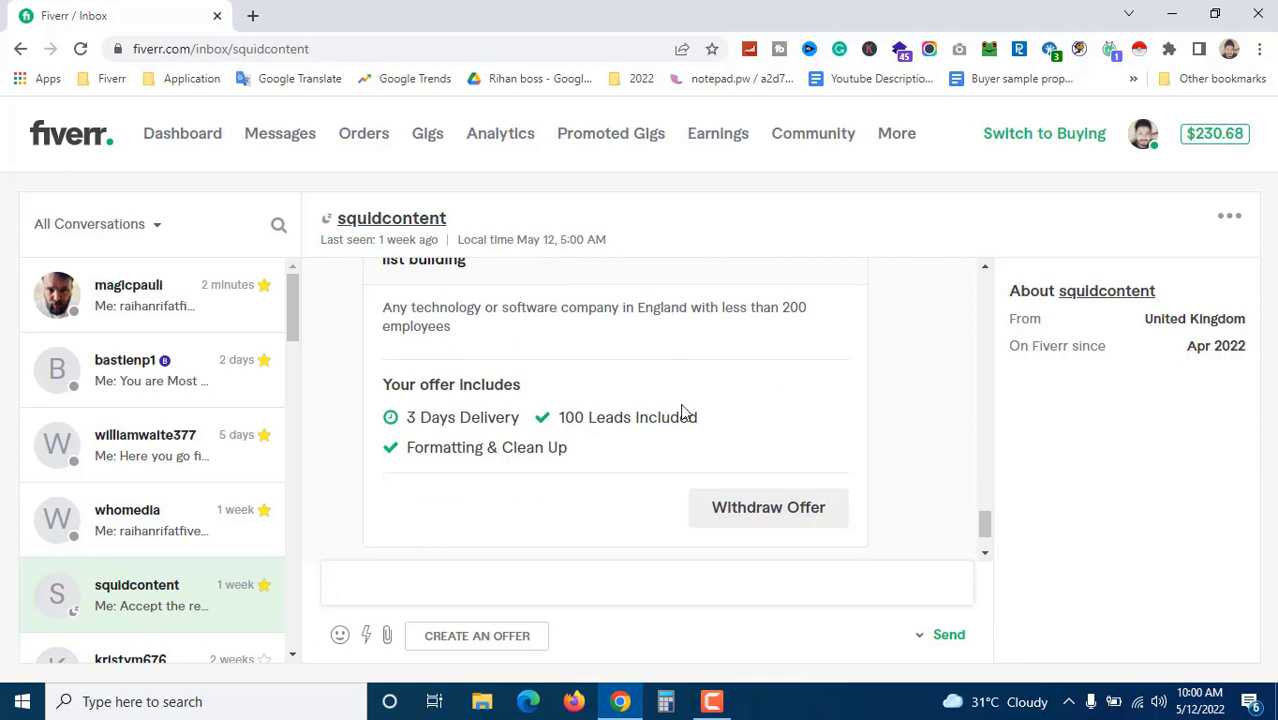
scroll(680, 410, up, 2)
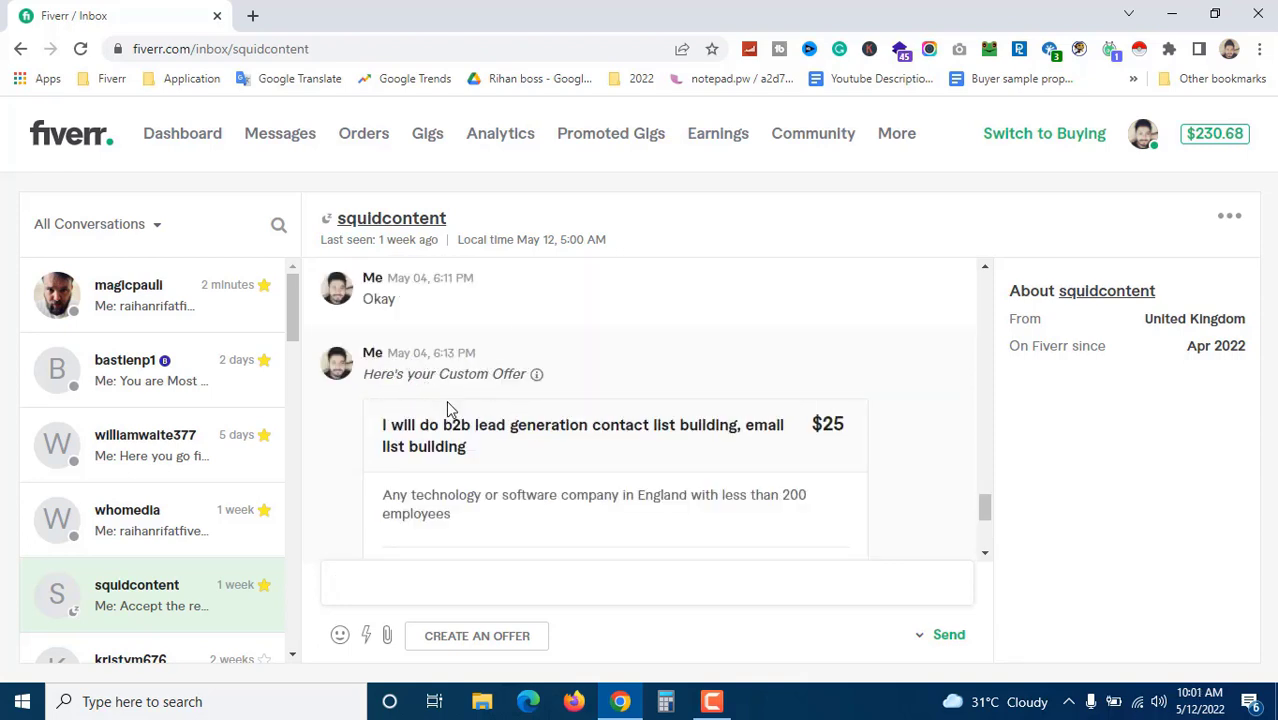
scroll(643, 492, down, 1)
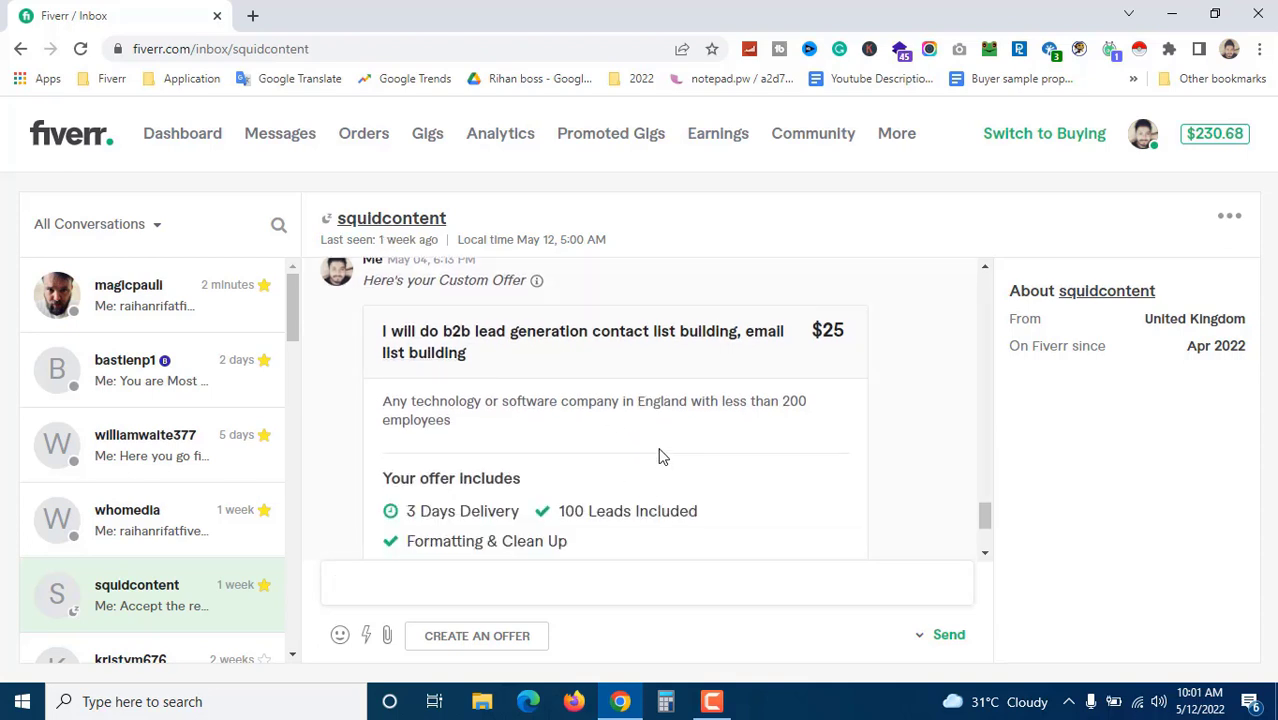
scroll(659, 456, down, 2)
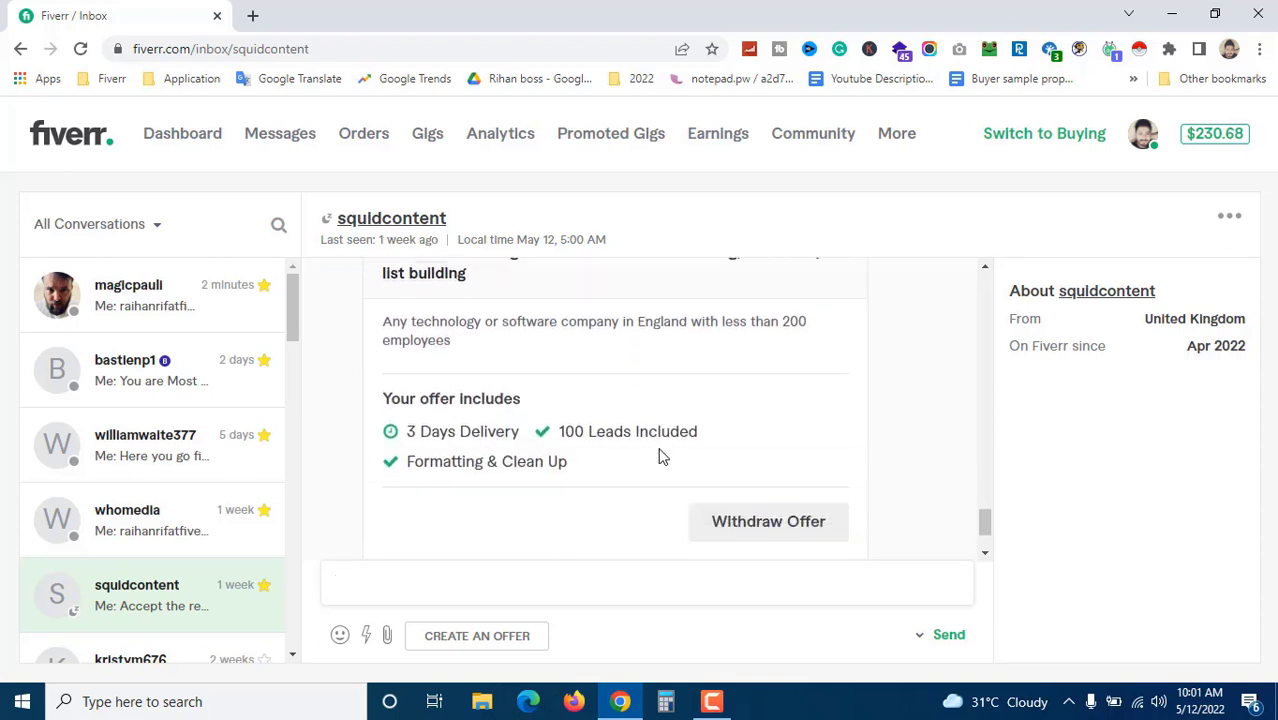
scroll(640, 480, up, 1)
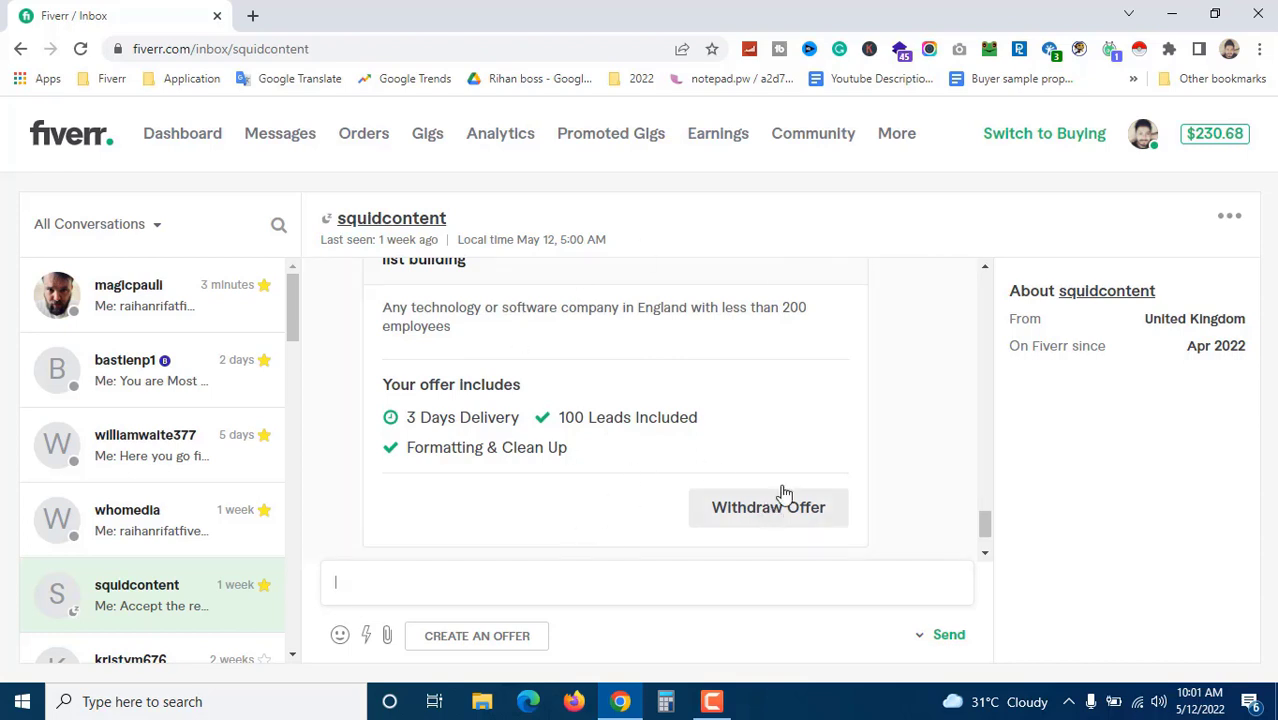
scroll(900, 458, up, 3)
scroll(896, 458, down, 3)
scroll(579, 507, up, 1)
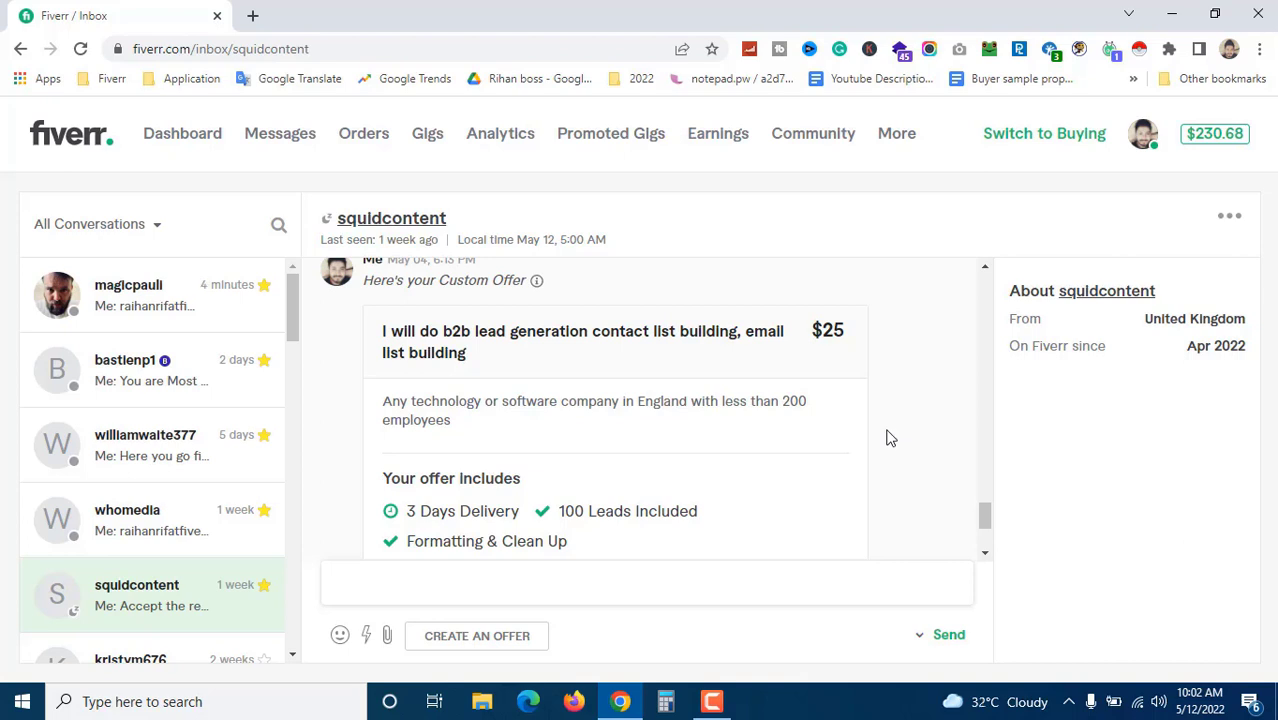
scroll(890, 440, down, 1)
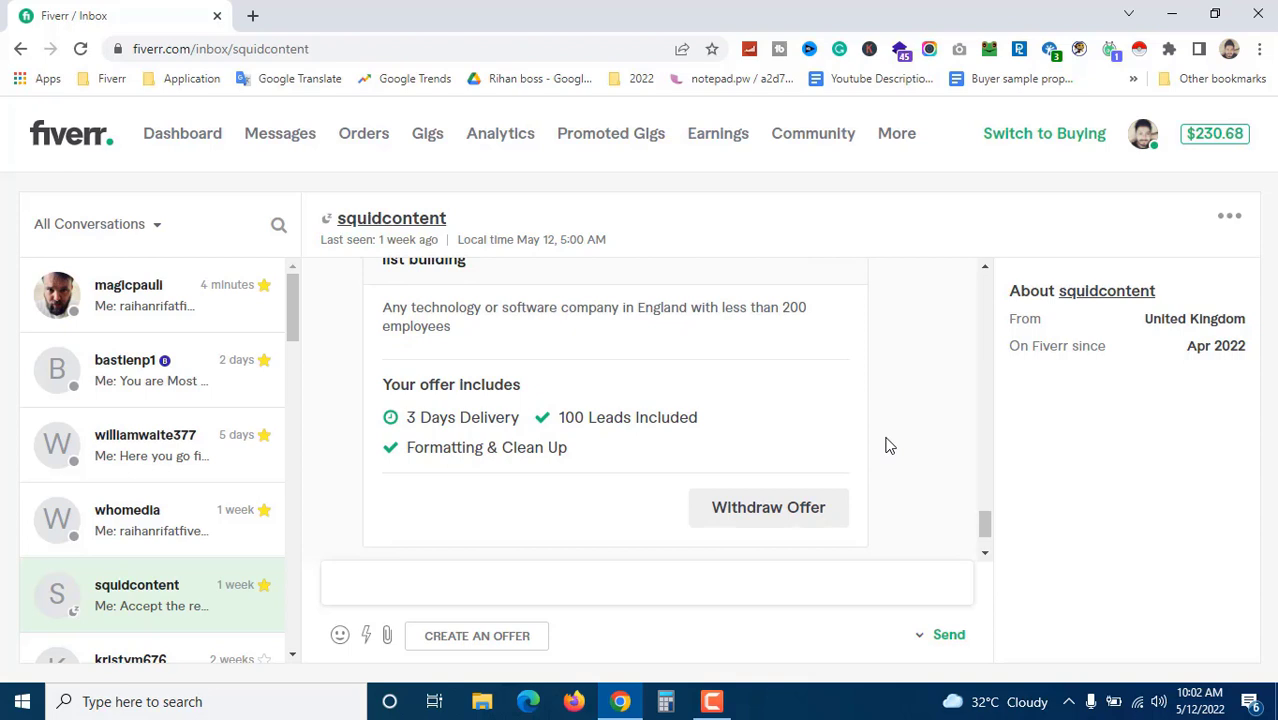
scroll(879, 487, up, 1)
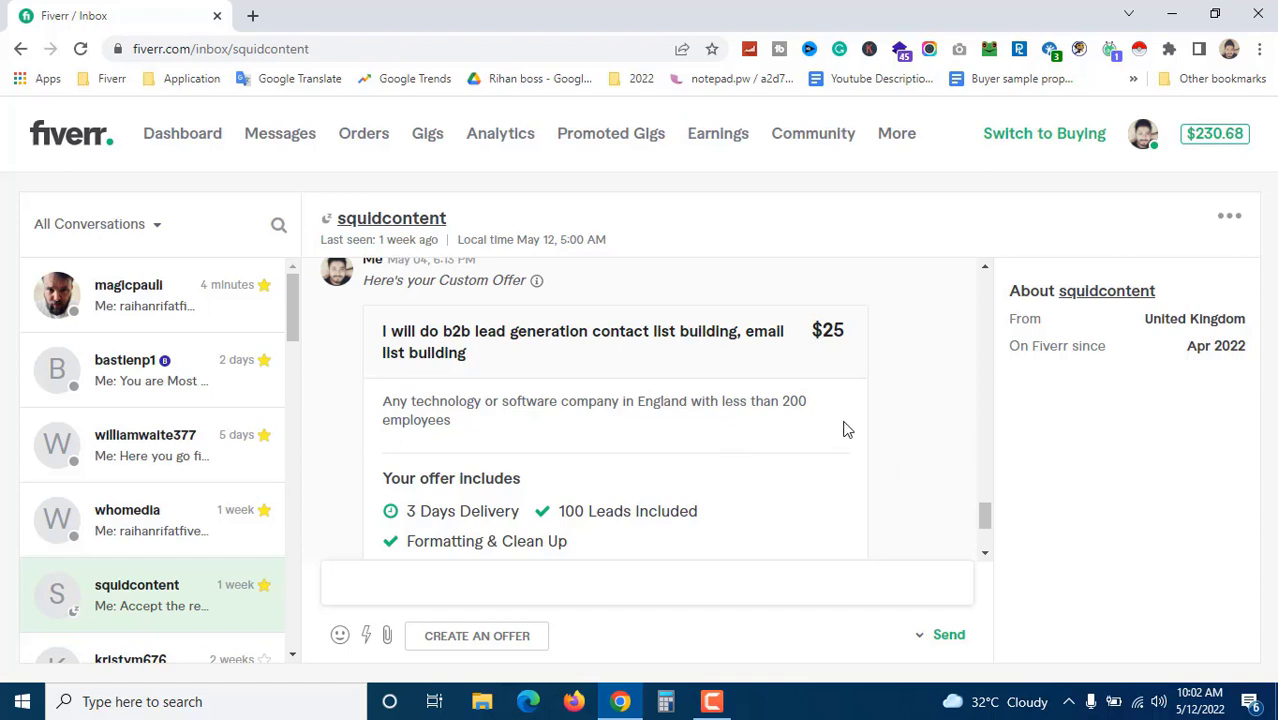
scroll(882, 405, down, 1)
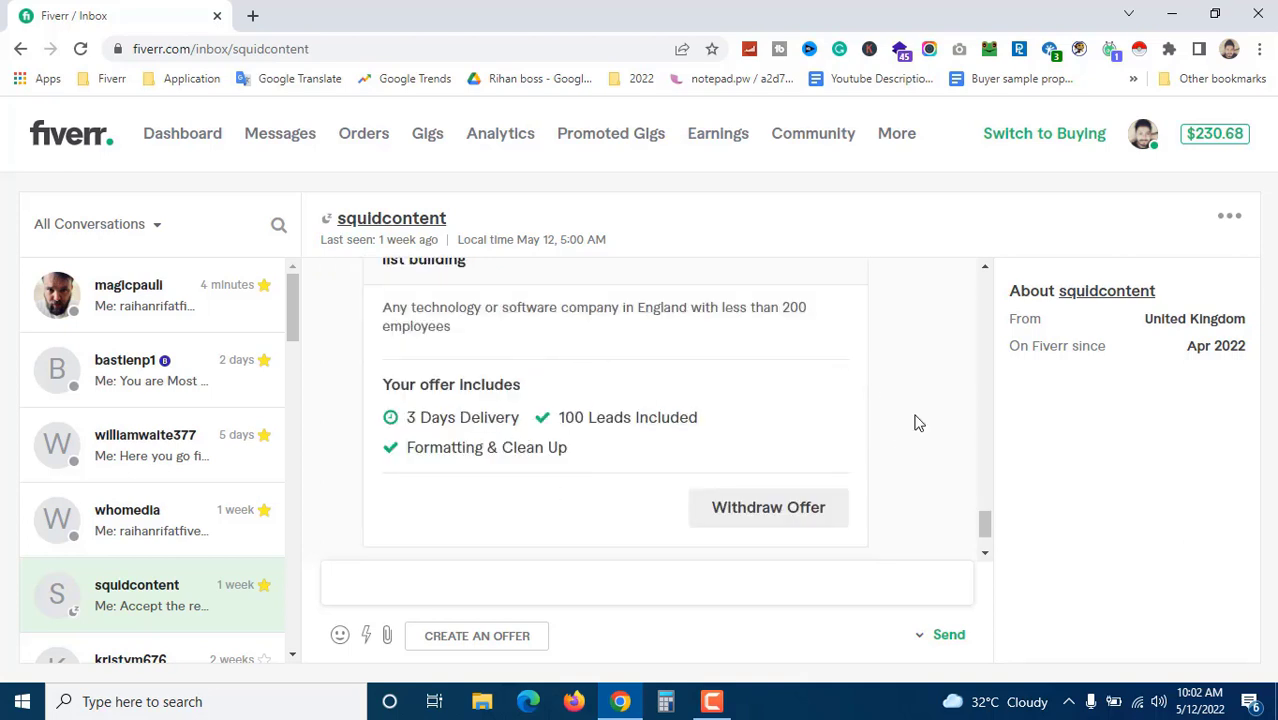
scroll(897, 438, up, 1)
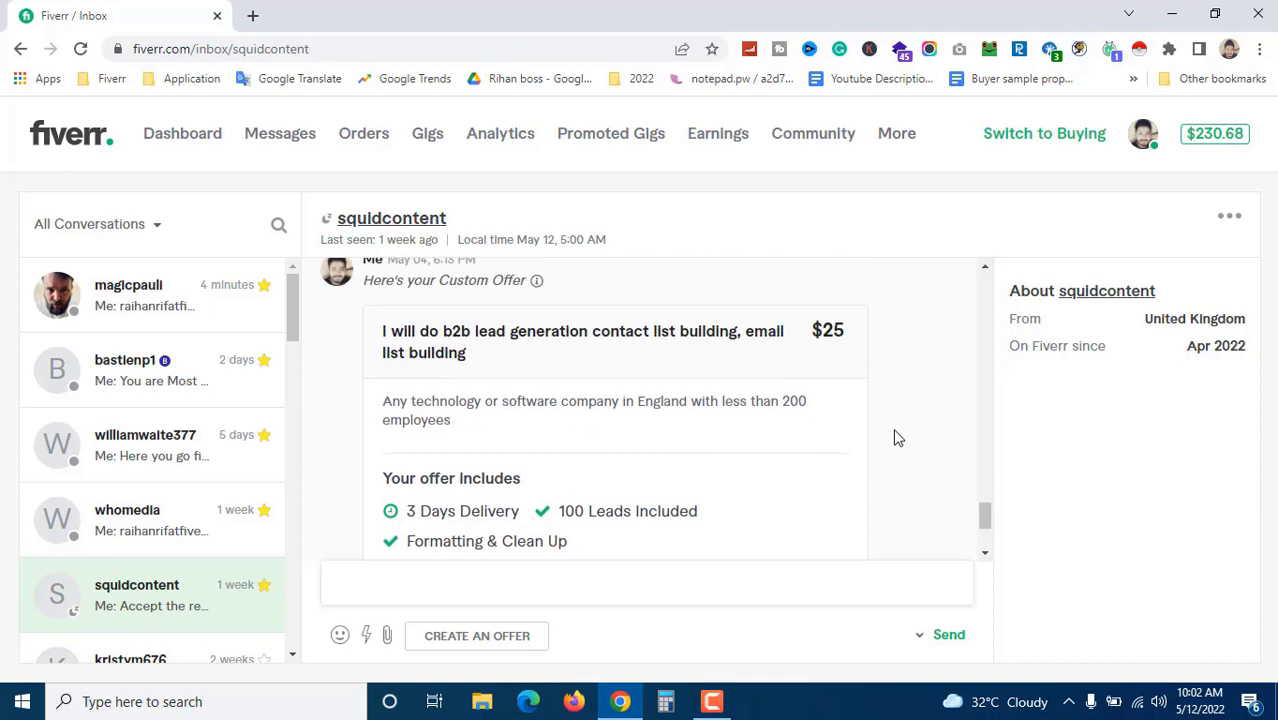